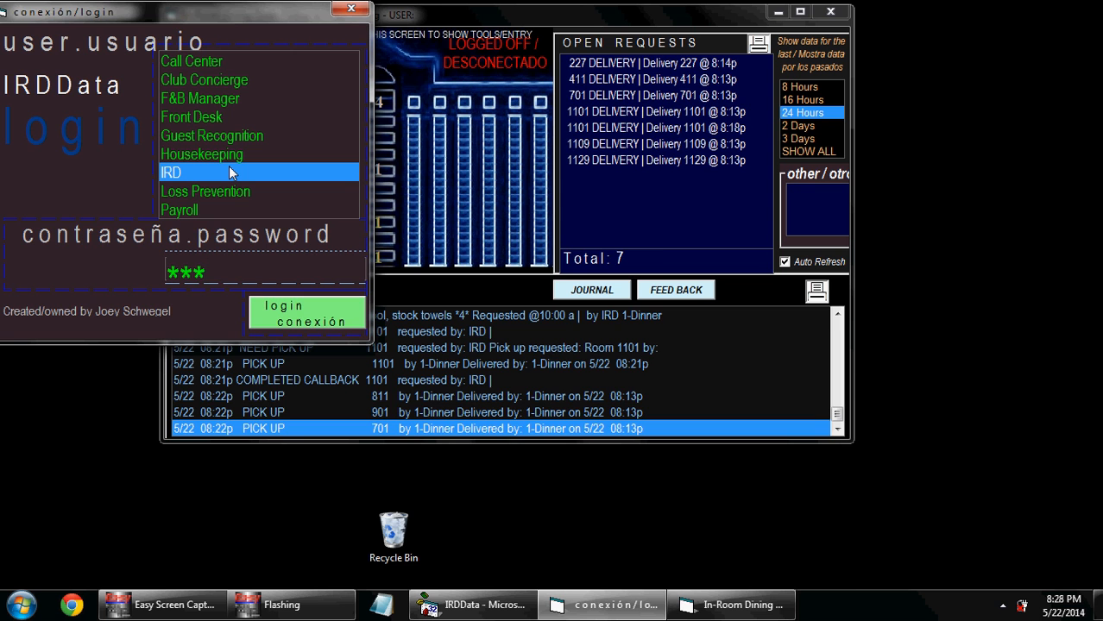
Step: Log in to IRDData under the IRD department
{"action": "left_click", "coordinate": [229, 172]}
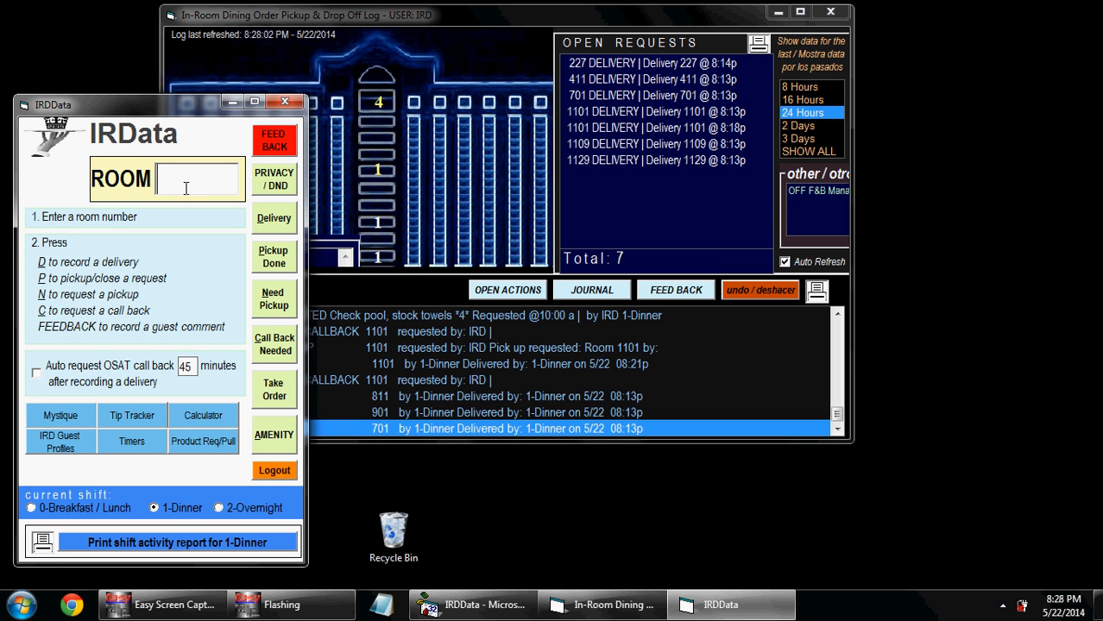
Step: Log a delivery and a pickup for room 801 in the ROOM box
{"action": "type", "text": "801d"}
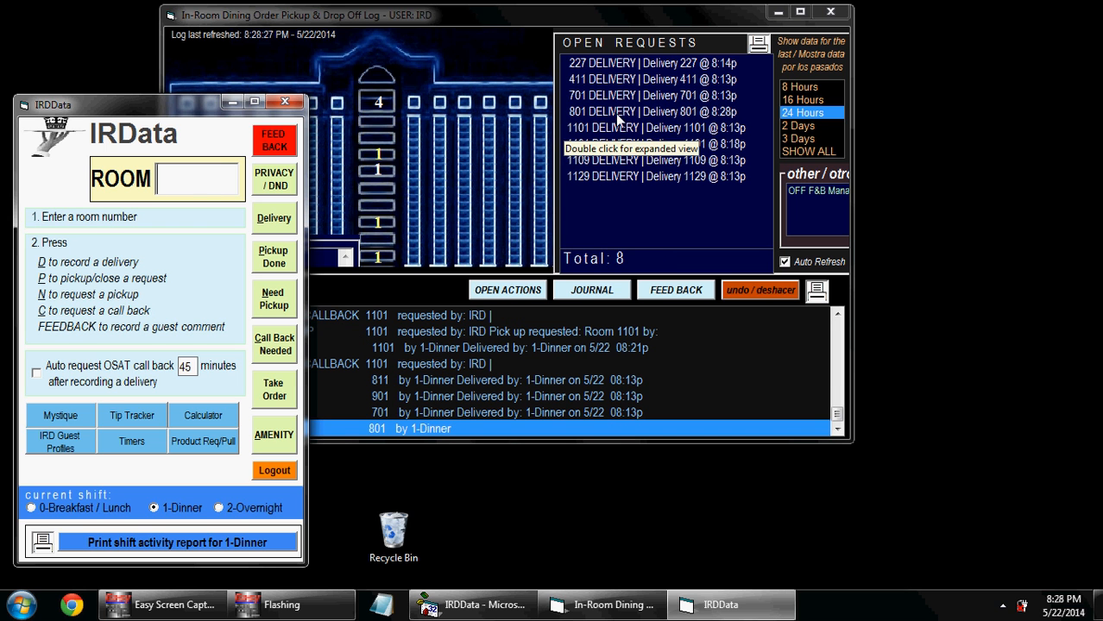
{"action": "type", "text": "81"}
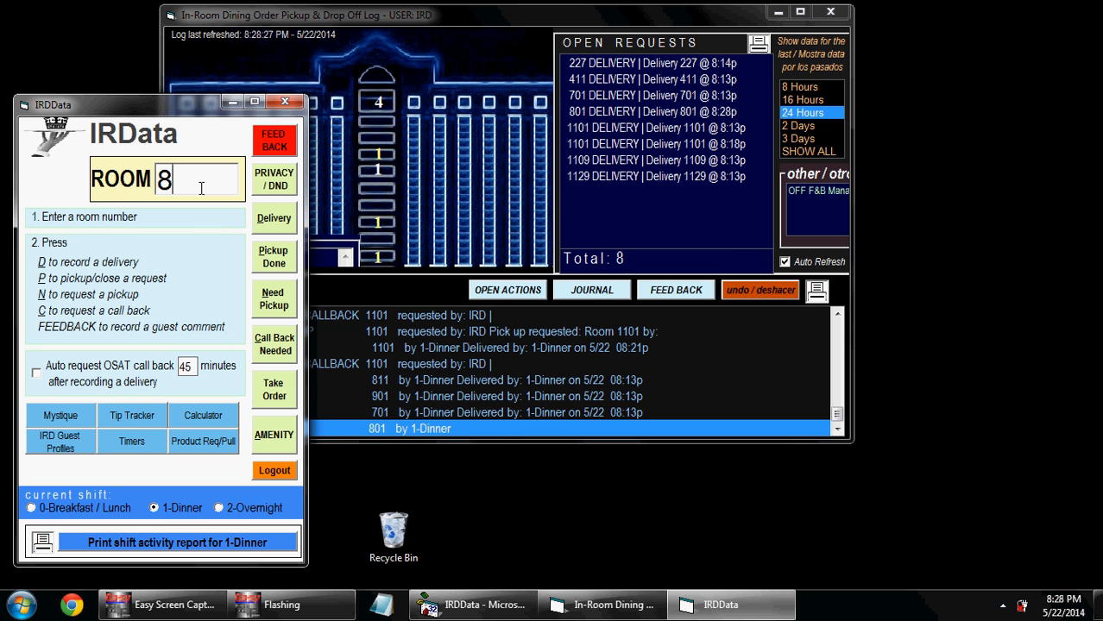
{"action": "key", "text": "BackSpace"}
{"action": "type", "text": "01p"}
Step: Mark the open deliveries for rooms 411 and 1101 as picked up
{"action": "left_click", "coordinate": [622, 98]}
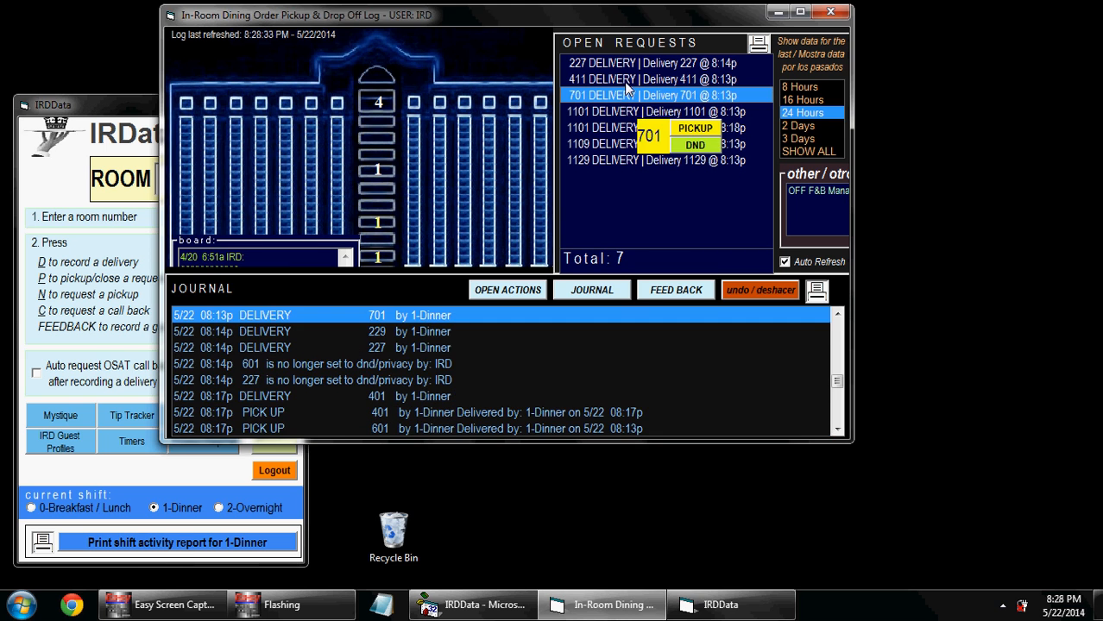
{"action": "left_click", "coordinate": [626, 79]}
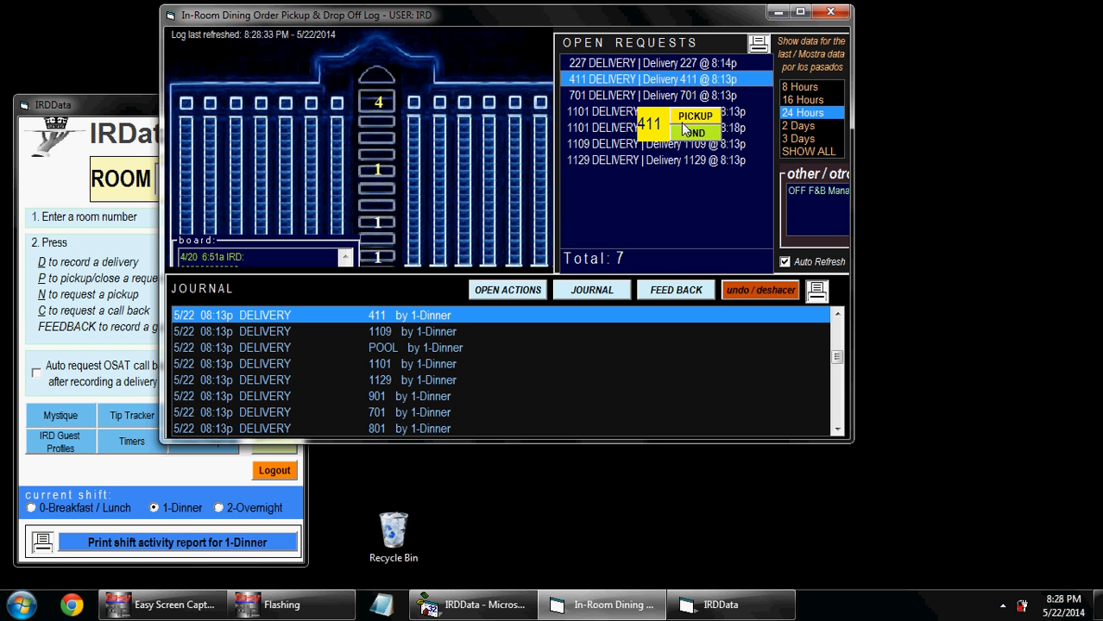
{"action": "left_click", "coordinate": [686, 118]}
{"action": "left_click", "coordinate": [664, 116]}
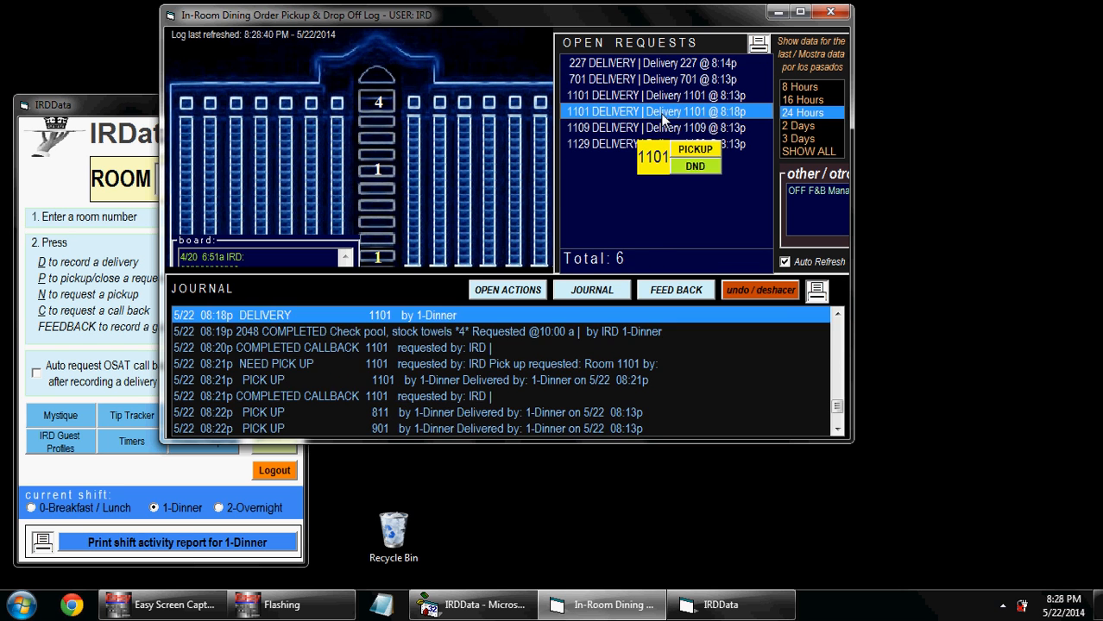
{"action": "left_click", "coordinate": [686, 148]}
{"action": "left_click_drag", "start_coordinate": [829, 414], "coordinate": [837, 475]}
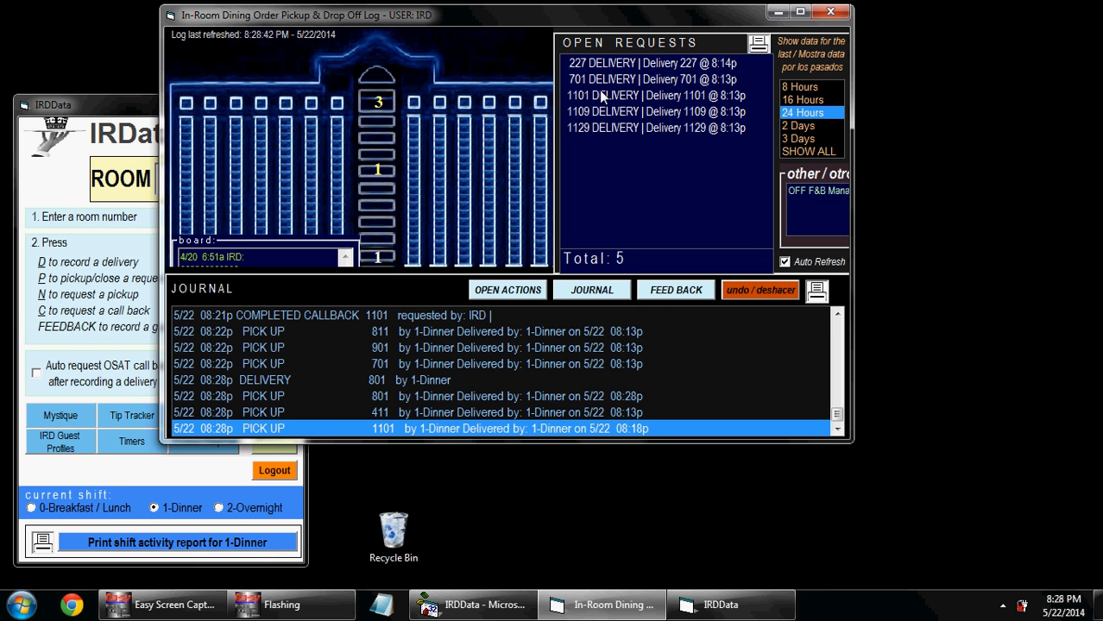
{"action": "left_click", "coordinate": [143, 131]}
Step: Enable automatic OSAT call-back requests with a 1-minute delay instead of 45
{"action": "left_click", "coordinate": [101, 371]}
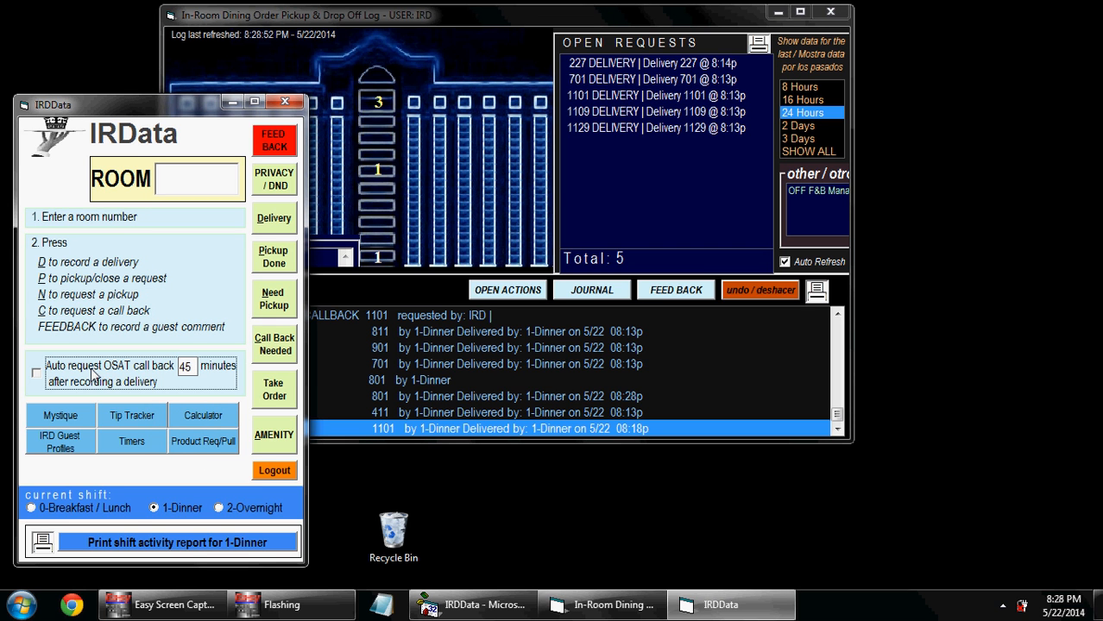
{"action": "double_click", "coordinate": [188, 367]}
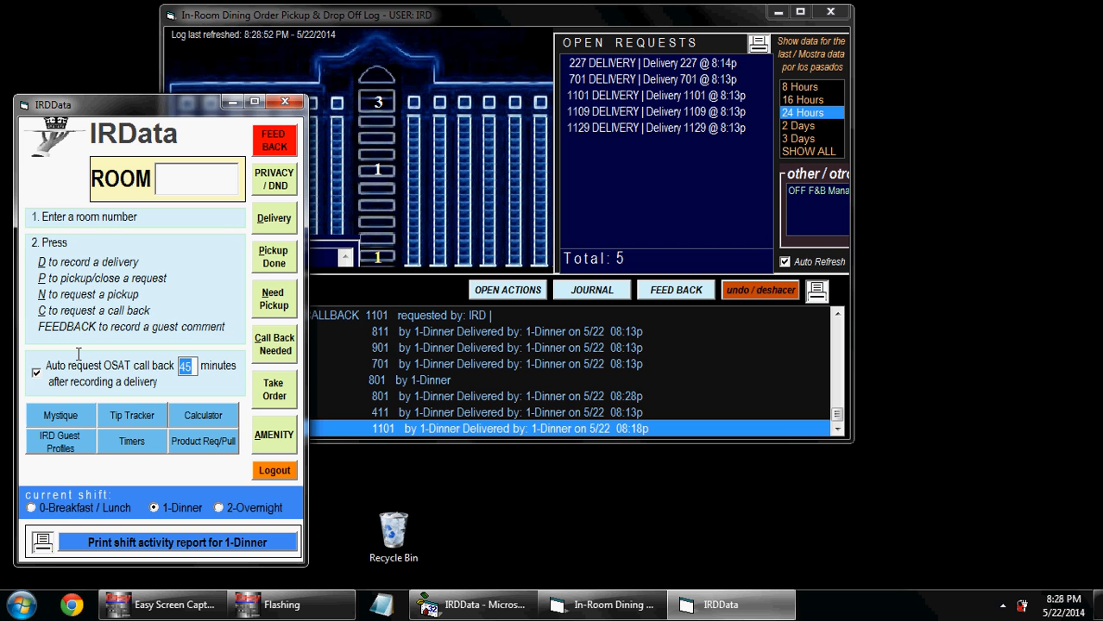
{"action": "type", "text": "1"}
Step: Log a new delivery for room 1129
{"action": "left_click", "coordinate": [215, 191]}
{"action": "type", "text": "1129d"}
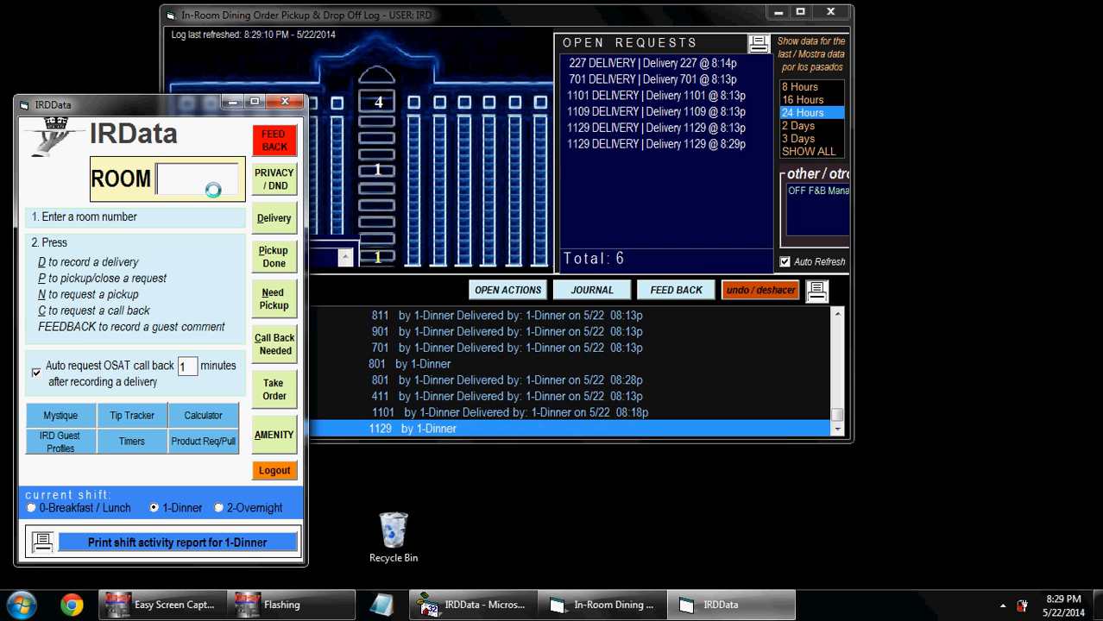
{"action": "left_click", "coordinate": [476, 21]}
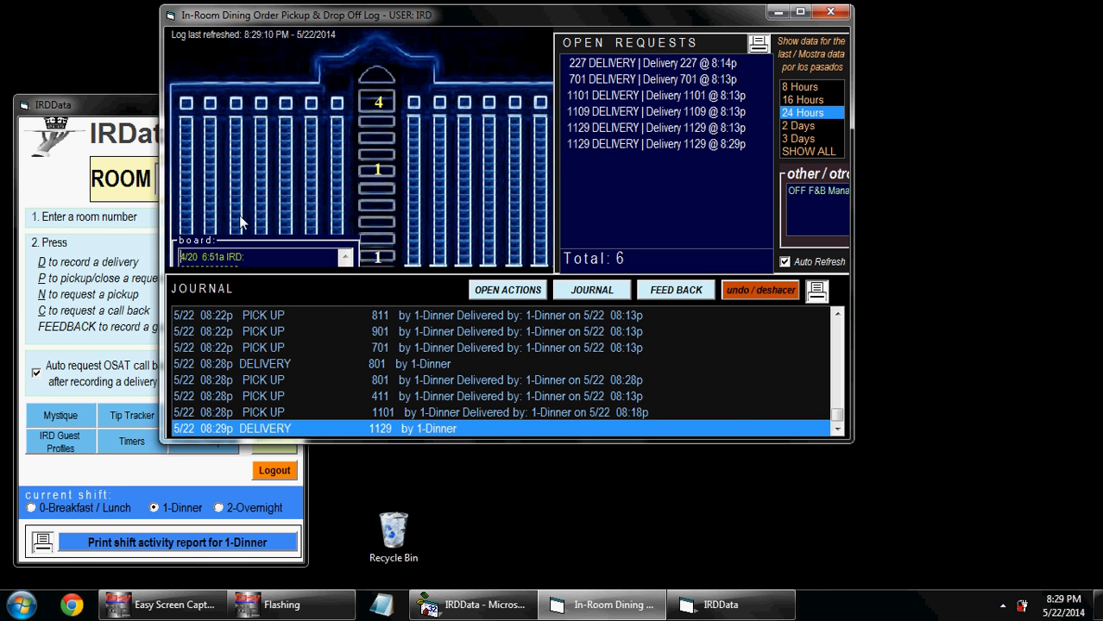
{"action": "left_click", "coordinate": [93, 112]}
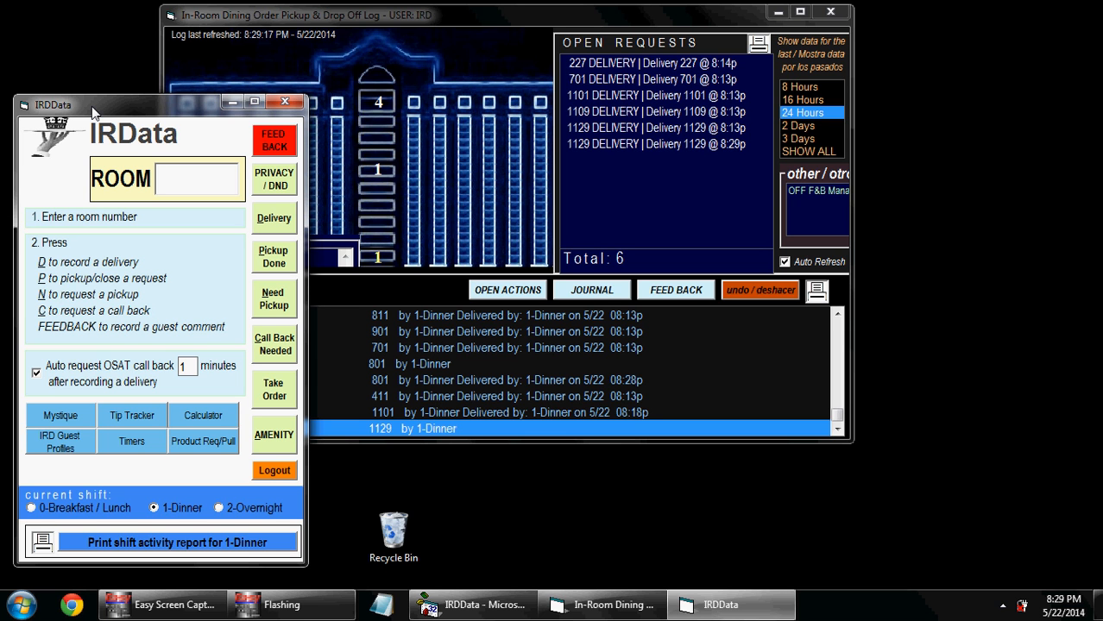
Step: Request a pickup for room 1101 and close it noting 'Door double locked, houskeeping to clear'
{"action": "type", "text": "1101n"}
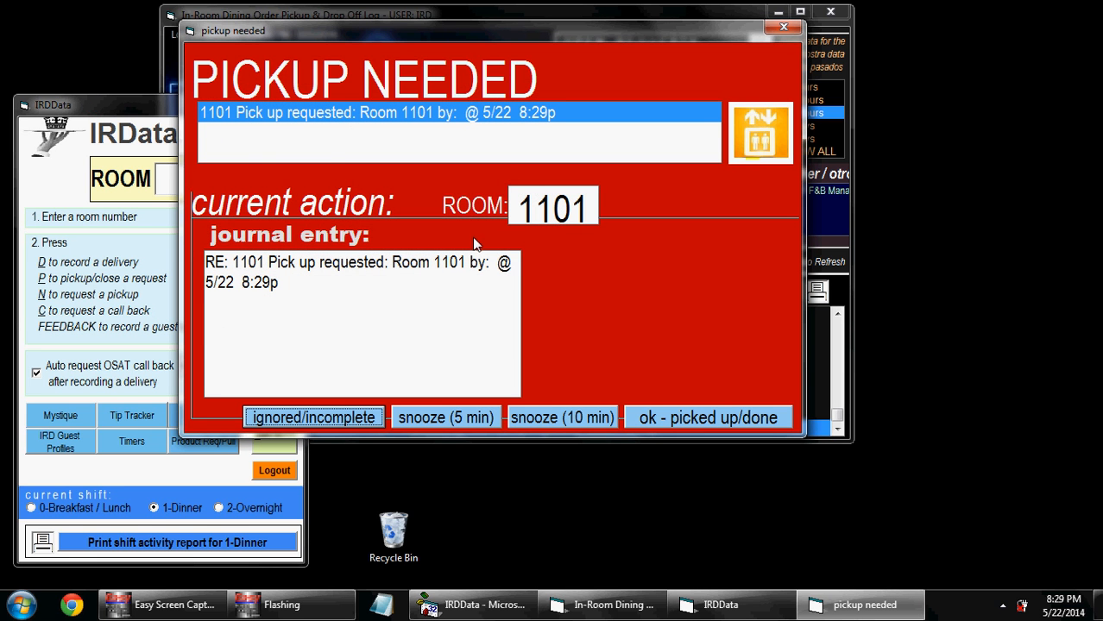
{"action": "left_click_drag", "start_coordinate": [389, 301], "coordinate": [3, 203]}
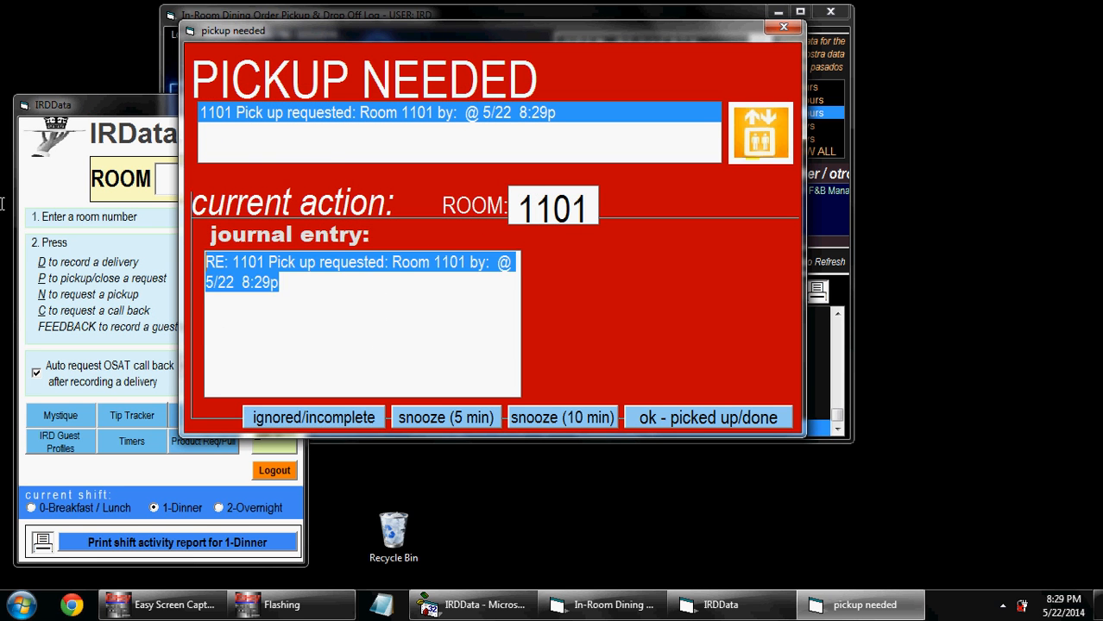
{"action": "key", "text": "Delete"}
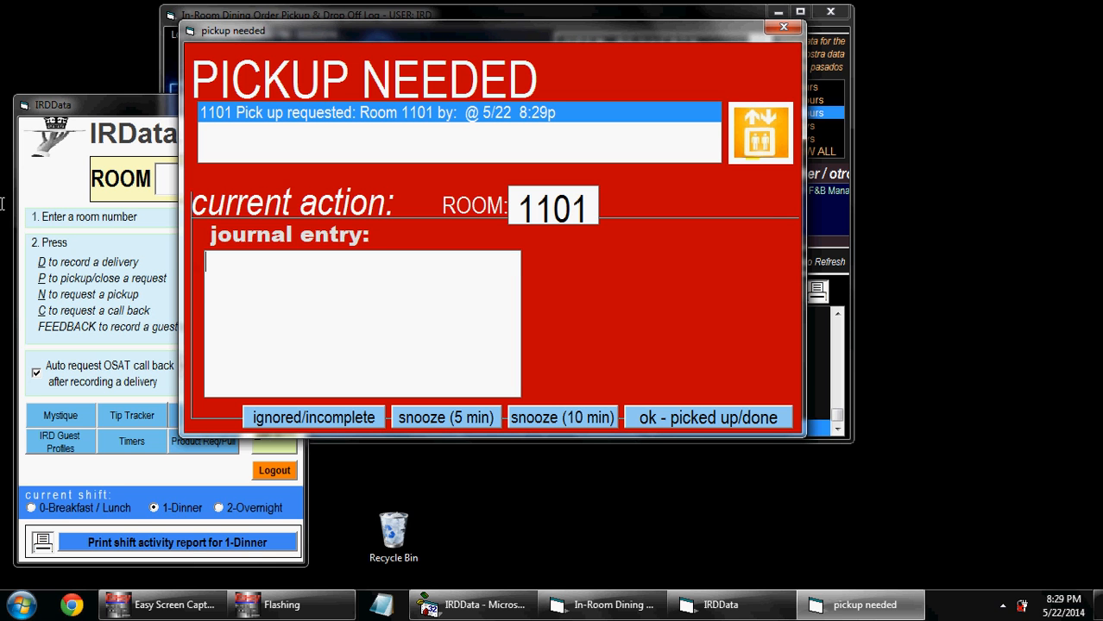
{"action": "type", "text": "Pikced up but do"}
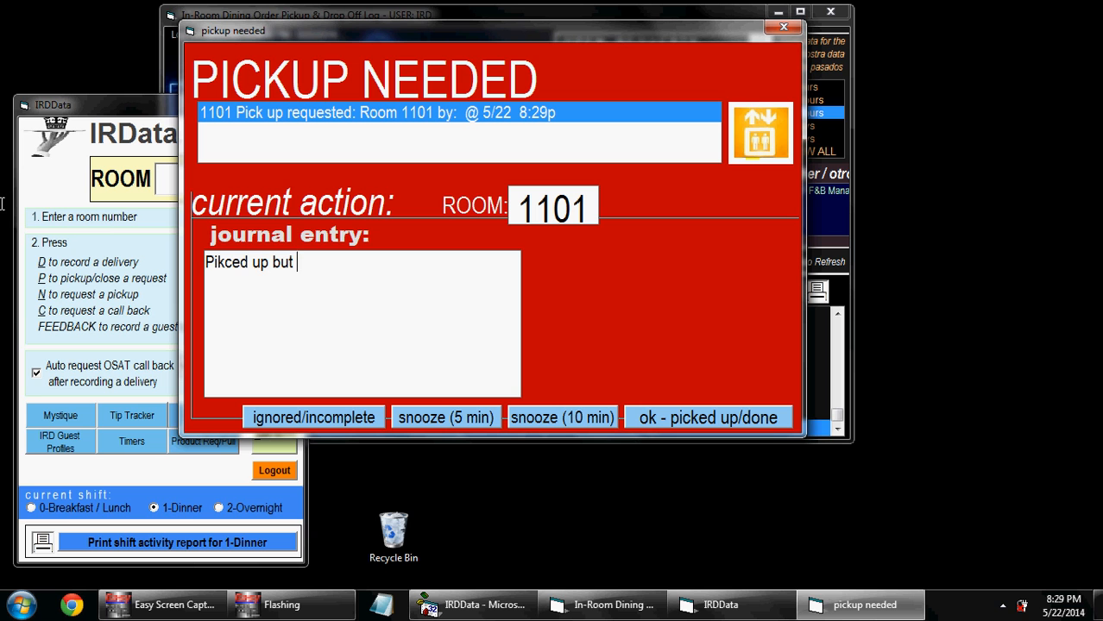
{"action": "key", "text": "BackSpace"}
{"action": "key", "text": "BackSpace"}
{"action": "key", "text": "BackSpace"}
{"action": "key", "text": "BackSpace"}
{"action": "key", "text": "BackSpace"}
{"action": "key", "text": "BackSpace"}
{"action": "key", "text": "BackSpace"}
{"action": "key", "text": "BackSpace"}
{"action": "key", "text": "BackSpace"}
{"action": "key", "text": "BackSpace"}
{"action": "key", "text": "BackSpace"}
{"action": "key", "text": "BackSpace"}
{"action": "key", "text": "BackSpace"}
{"action": "key", "text": "BackSpace"}
{"action": "key", "text": "BackSpace"}
{"action": "key", "text": "BackSpace"}
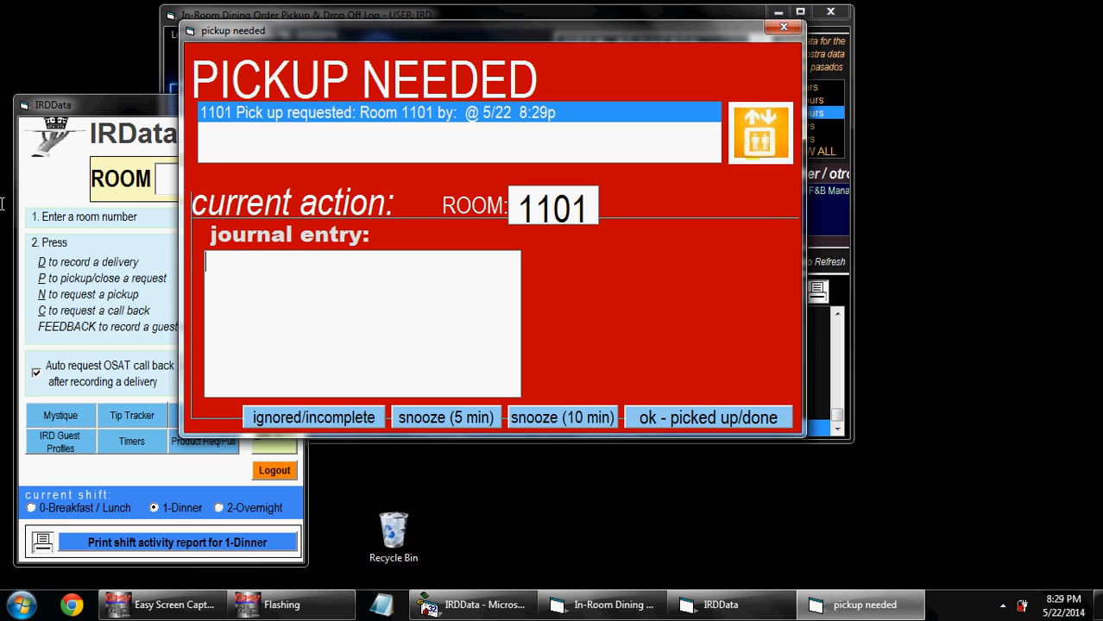
{"action": "type", "text": "Door double locked"}
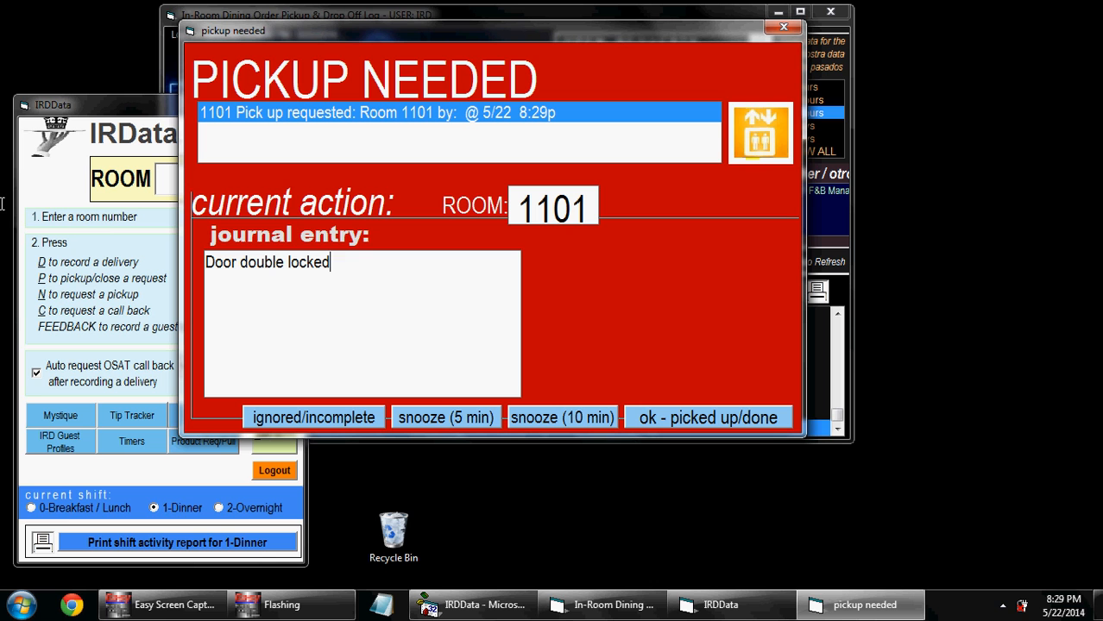
{"action": "type", "text": ", houskeeping "}
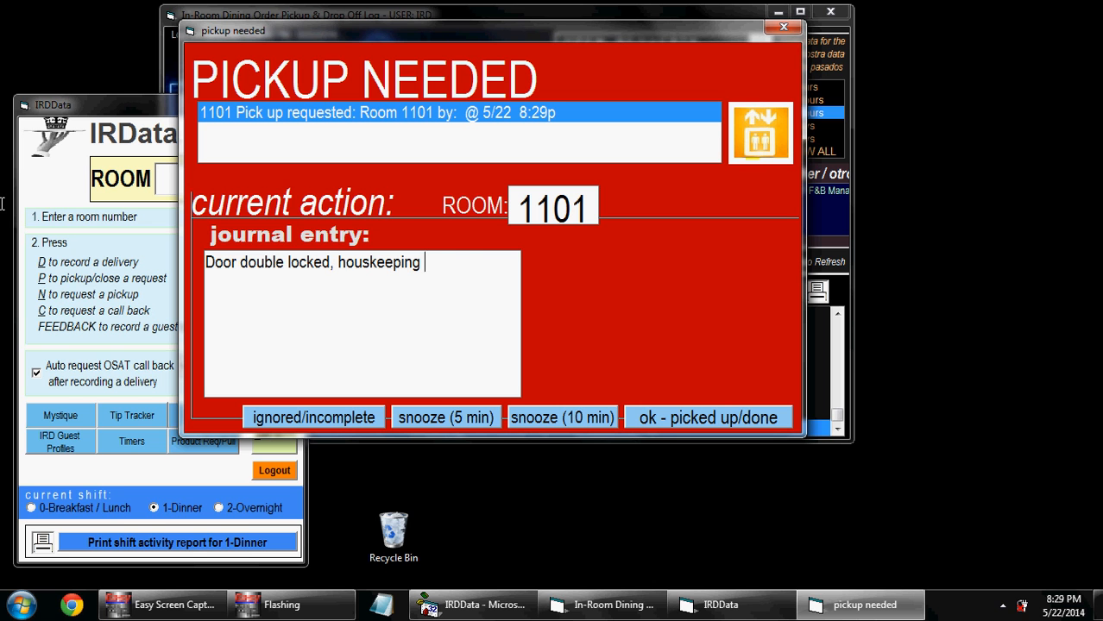
{"action": "type", "text": "to clear"}
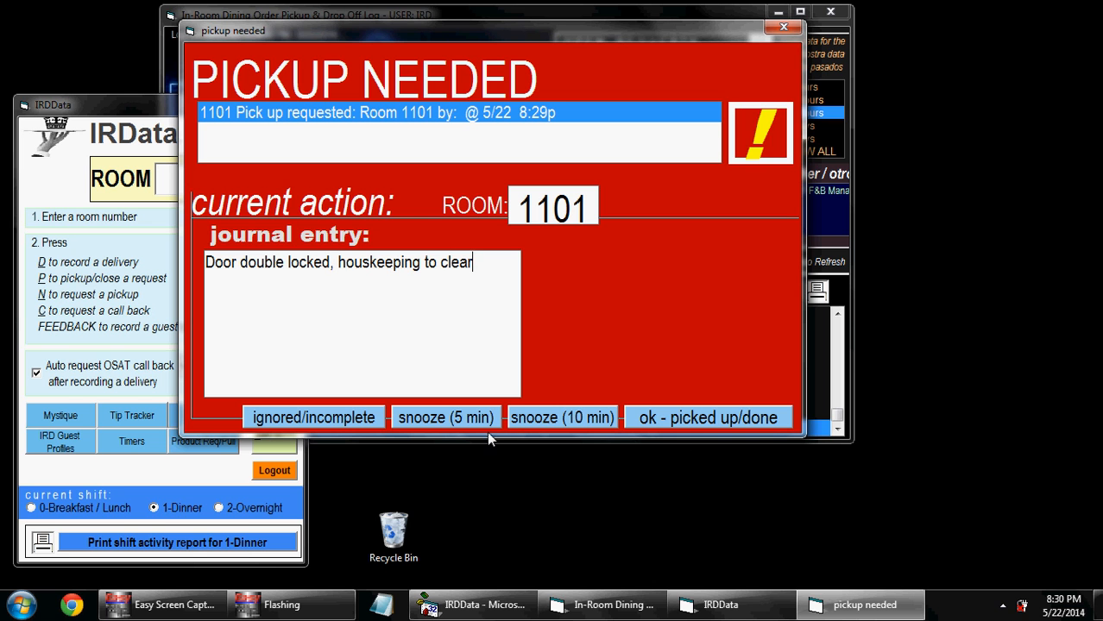
{"action": "left_click", "coordinate": [665, 418]}
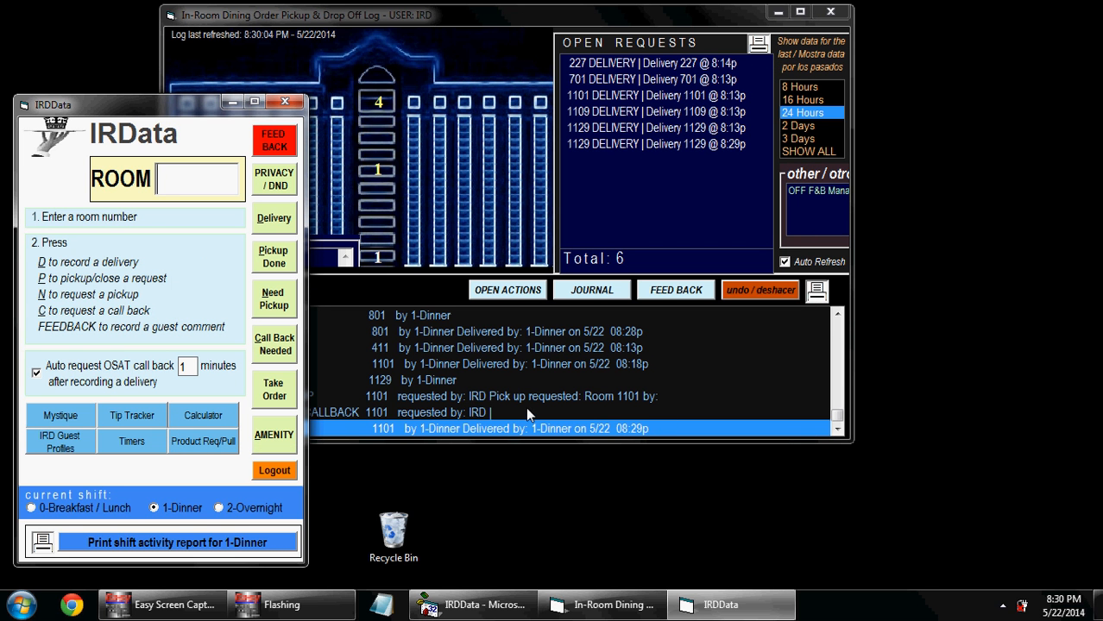
Step: Bring the delivery log forward so room 1129's call-back-needed form appears
{"action": "left_click", "coordinate": [597, 47]}
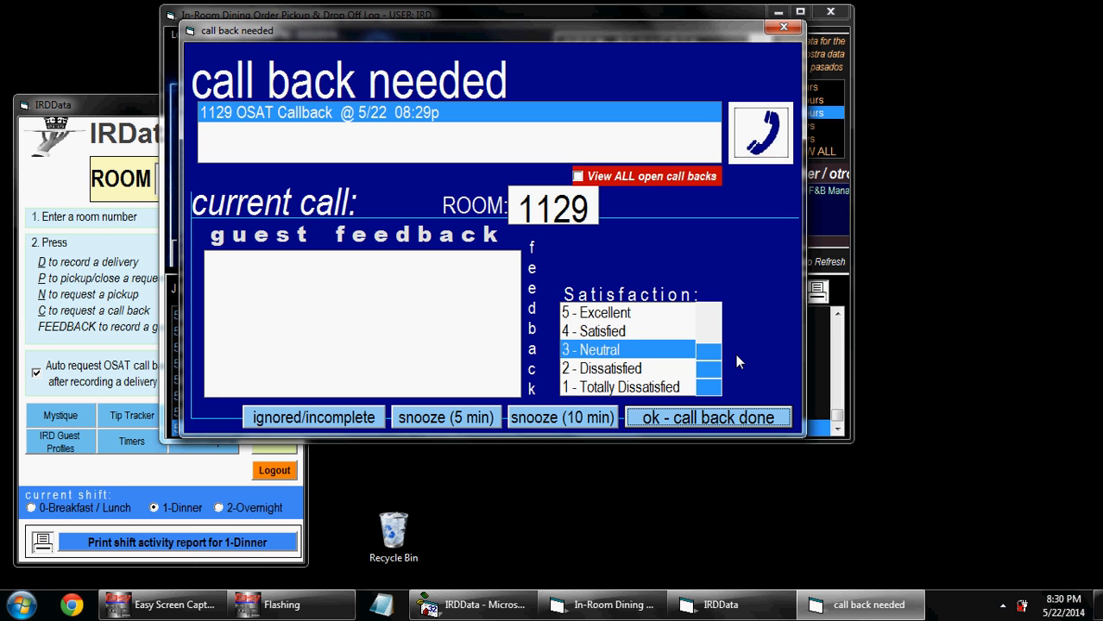
Step: Rate room 1129 '4 - Satisfied' with feedback 'Mashed potatoes too salty steak perfect' and save
{"action": "left_click", "coordinate": [618, 330]}
{"action": "left_click", "coordinate": [421, 330]}
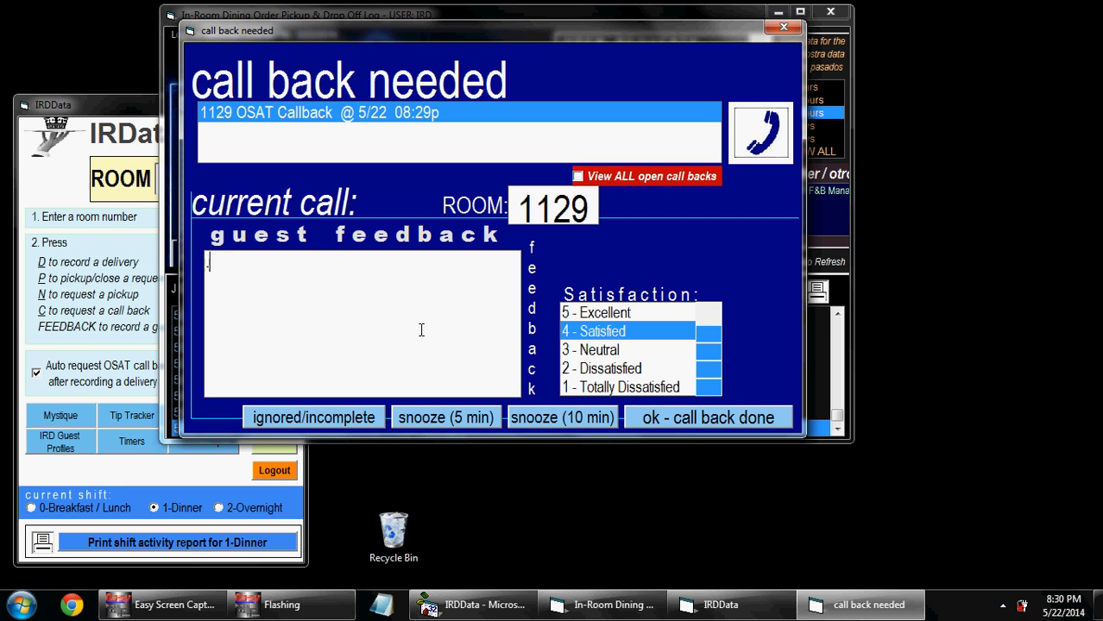
{"action": "type", "text": "Mashed pot"}
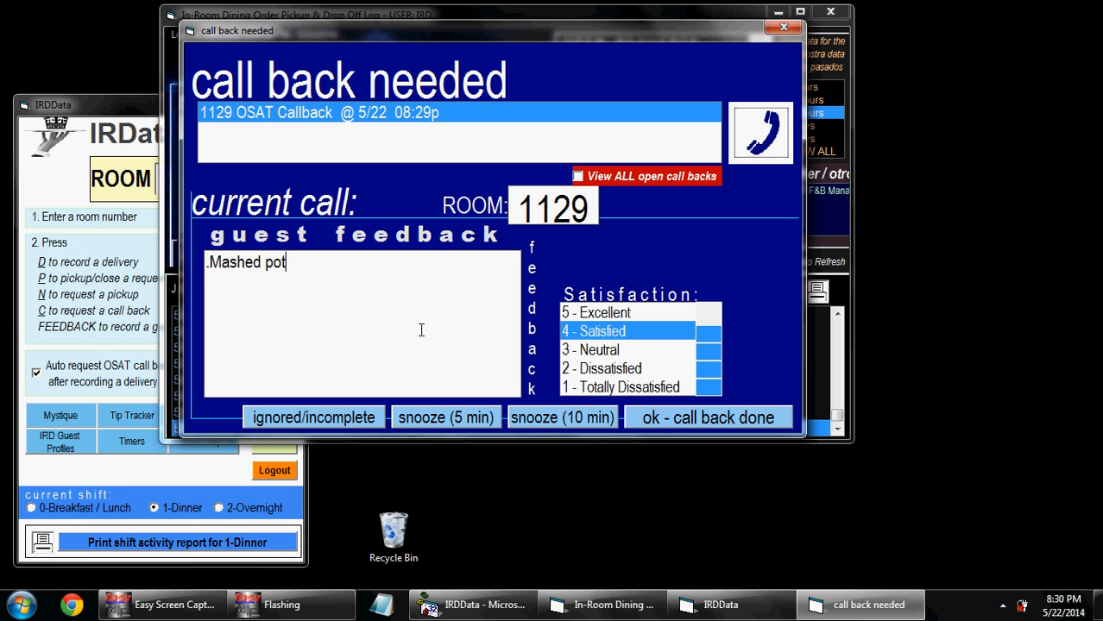
{"action": "type", "text": "atoes too salt"}
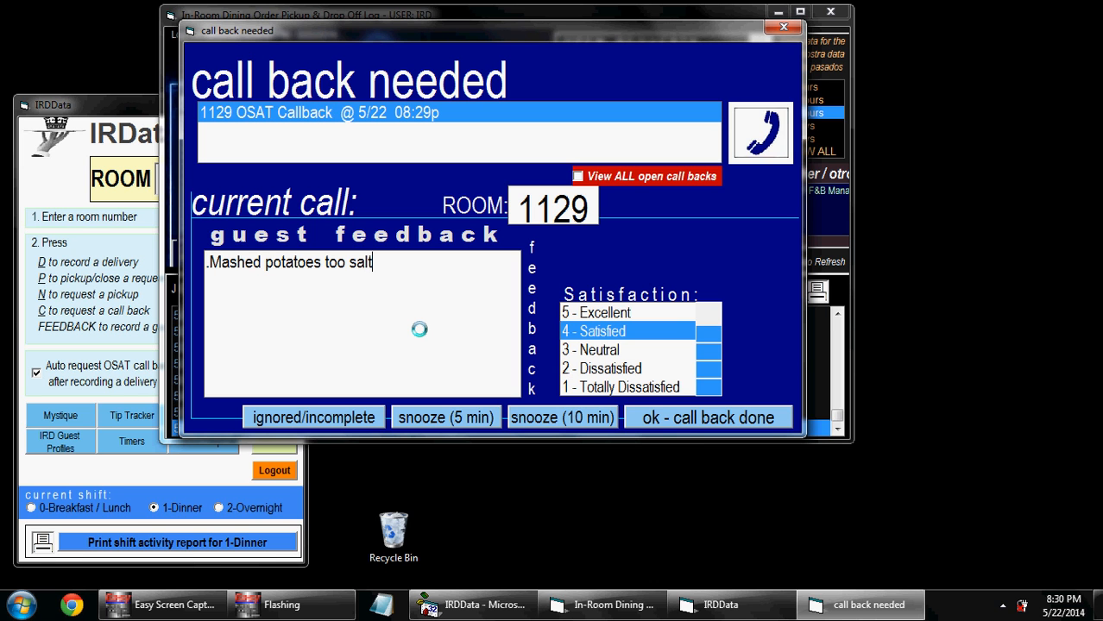
{"action": "type", "text": "y steak perfect"}
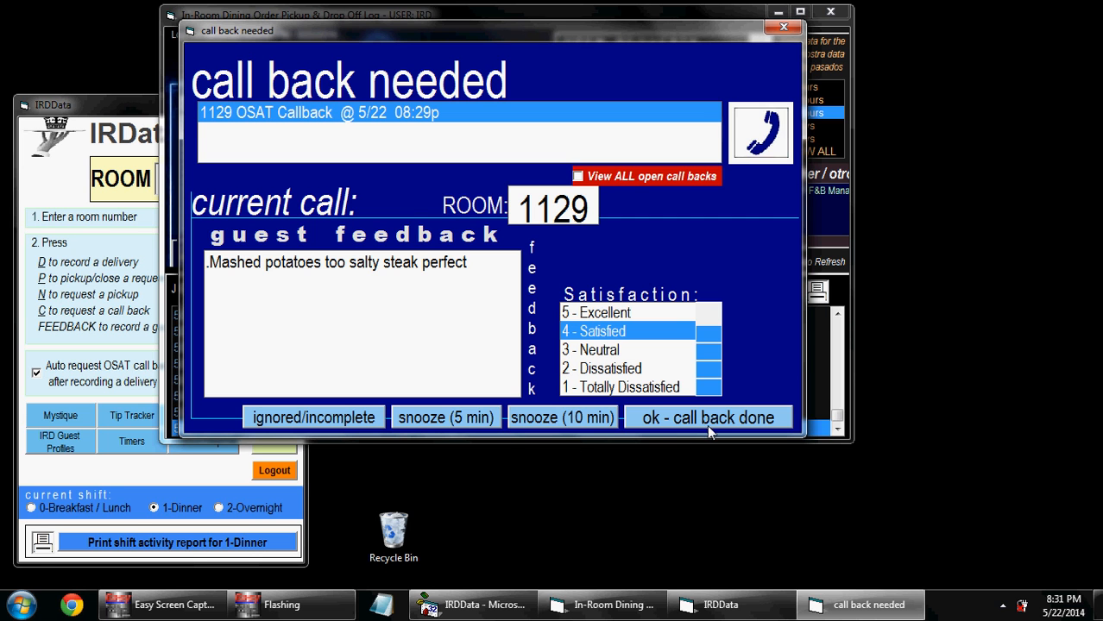
{"action": "left_click", "coordinate": [655, 424]}
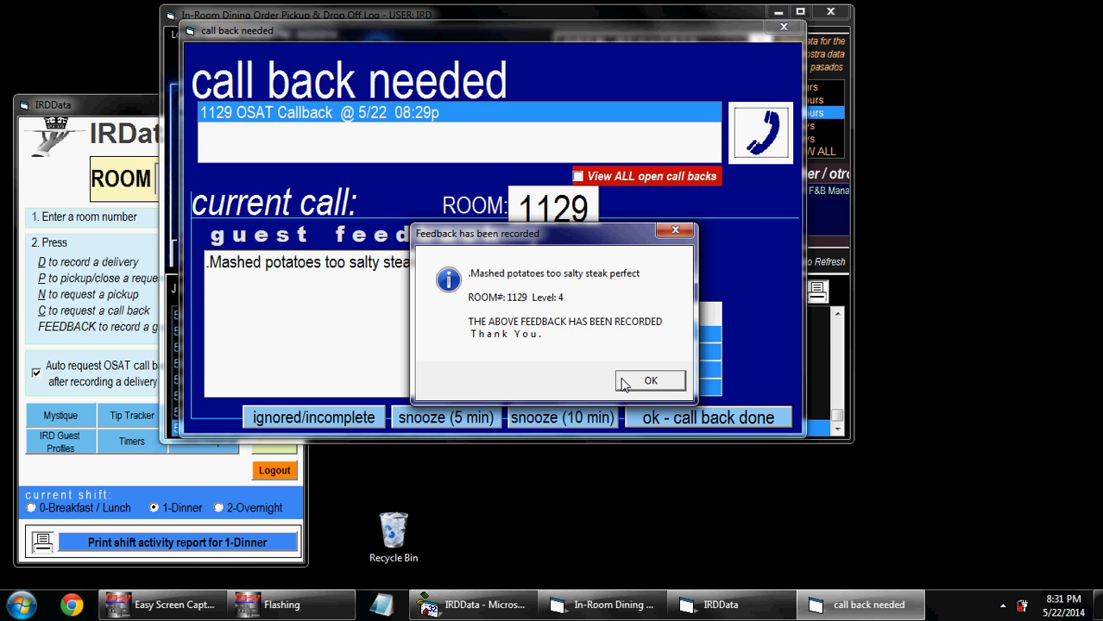
{"action": "left_click", "coordinate": [623, 384]}
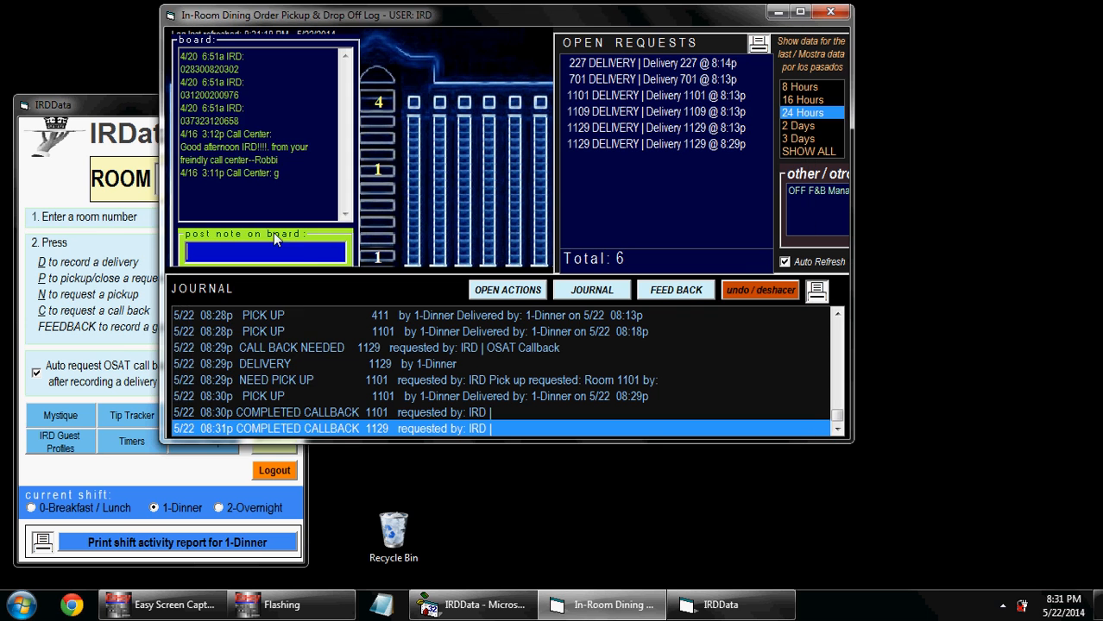
{"action": "left_click", "coordinate": [122, 142]}
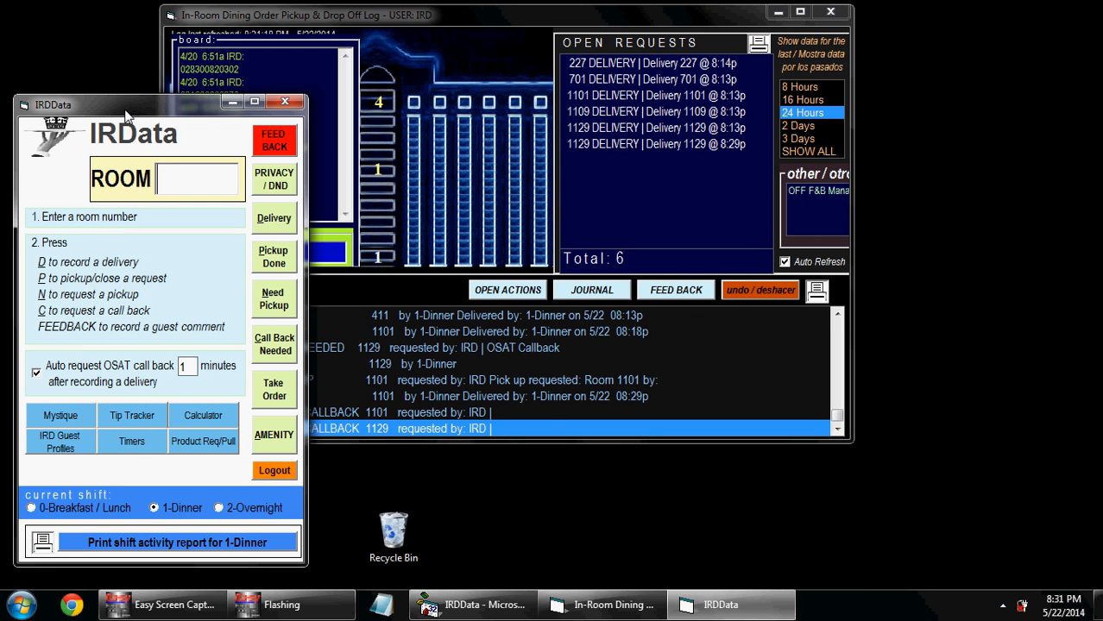
{"action": "left_click", "coordinate": [263, 144]}
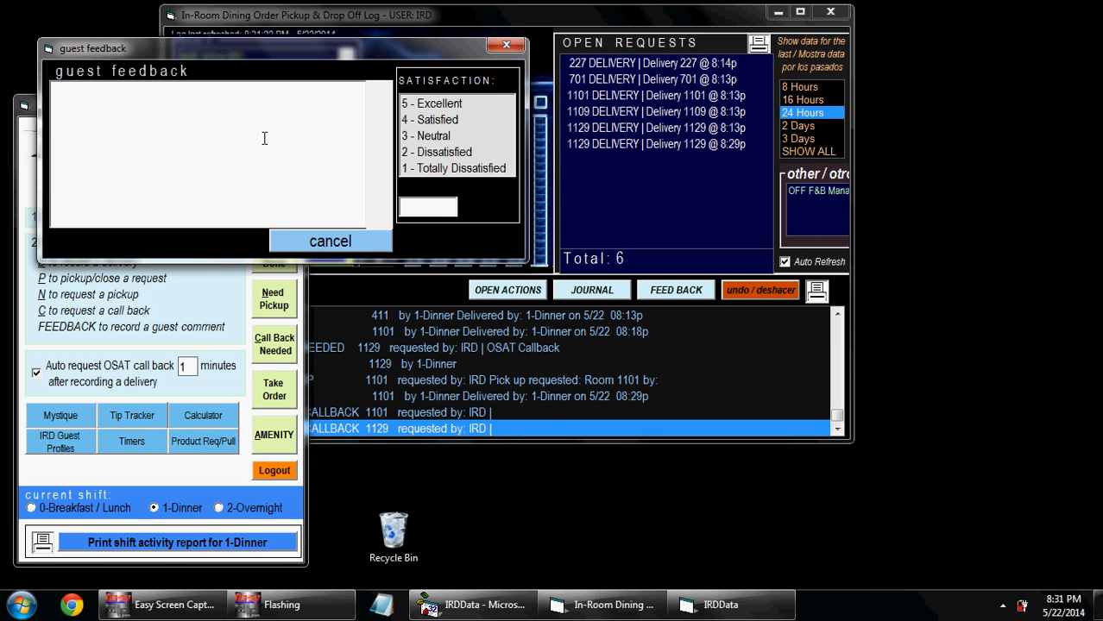
{"action": "left_click", "coordinate": [511, 51]}
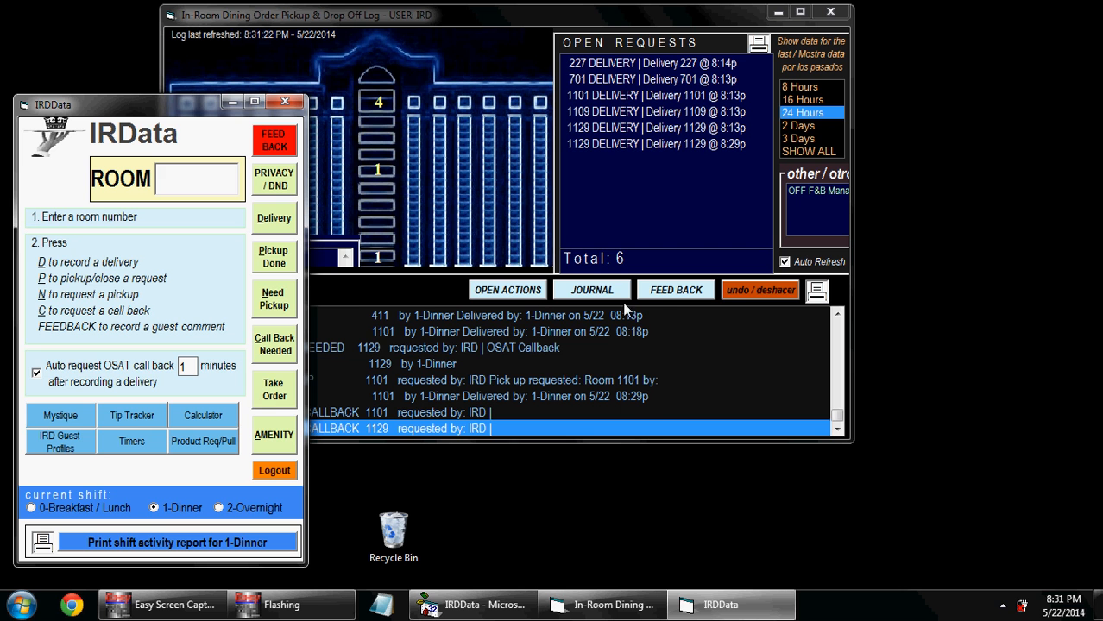
{"action": "left_click", "coordinate": [655, 295]}
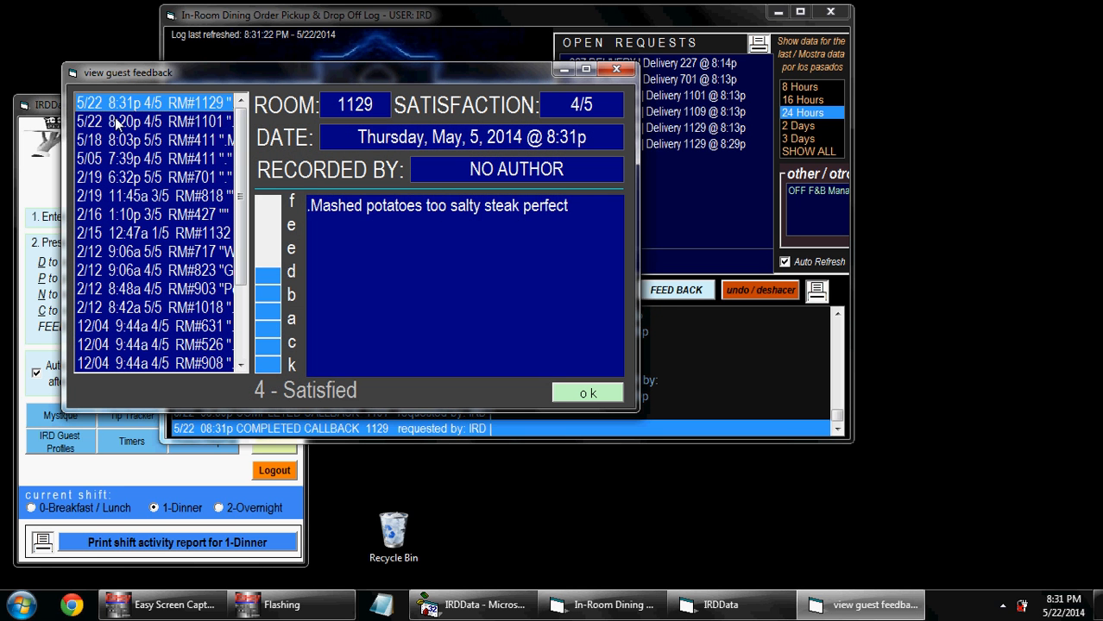
{"action": "left_click", "coordinate": [130, 124]}
{"action": "left_click", "coordinate": [122, 179]}
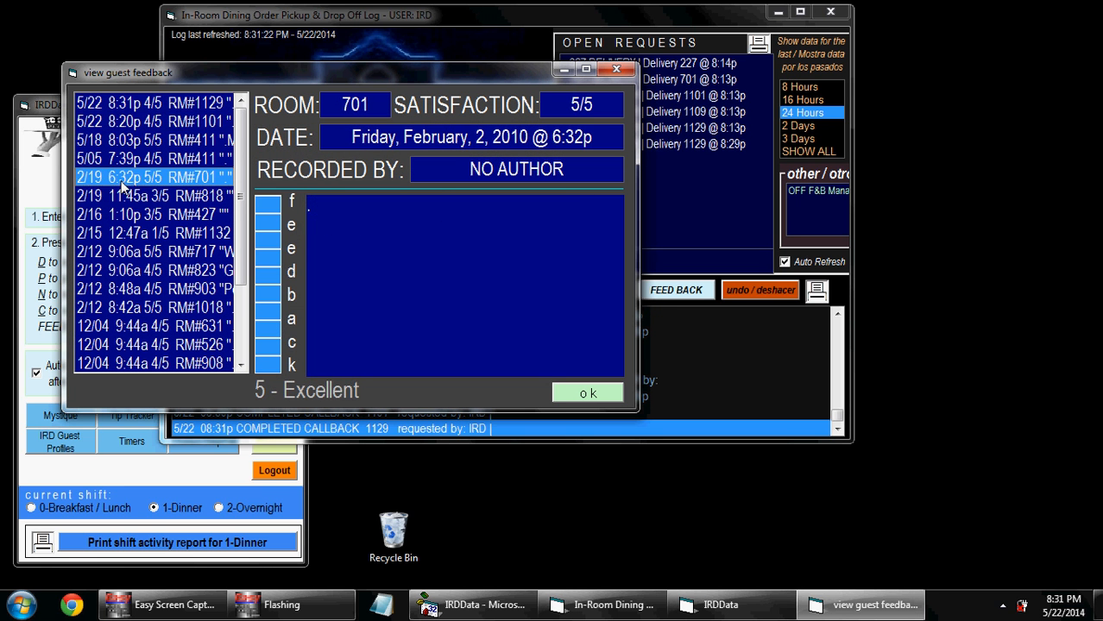
{"action": "left_click", "coordinate": [144, 146]}
{"action": "left_click", "coordinate": [123, 235]}
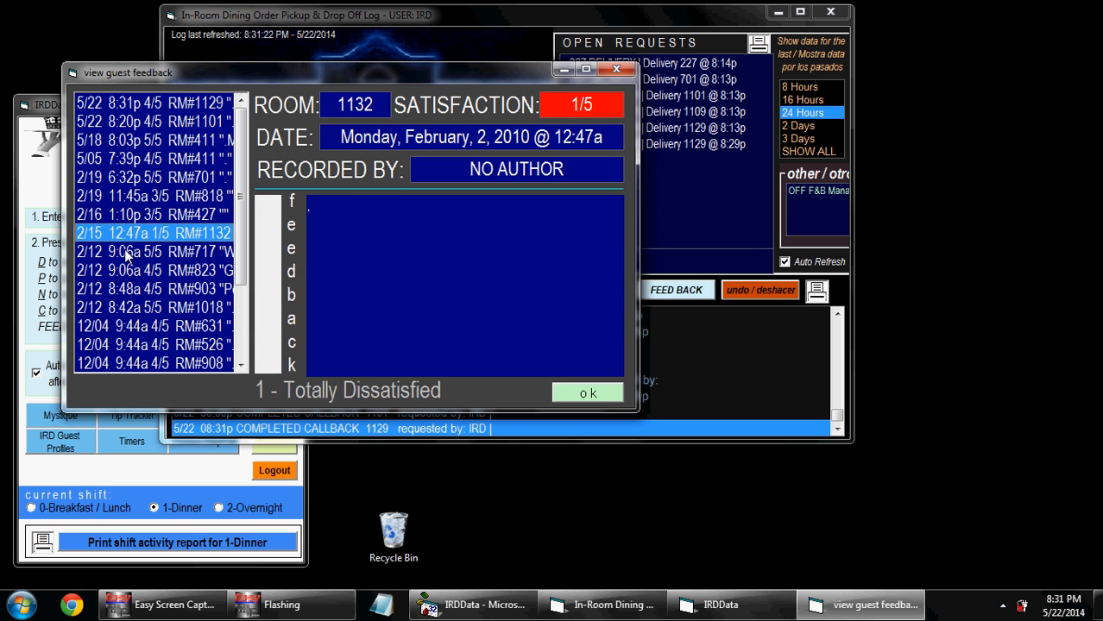
{"action": "left_click", "coordinate": [142, 199]}
{"action": "left_click", "coordinate": [151, 140]}
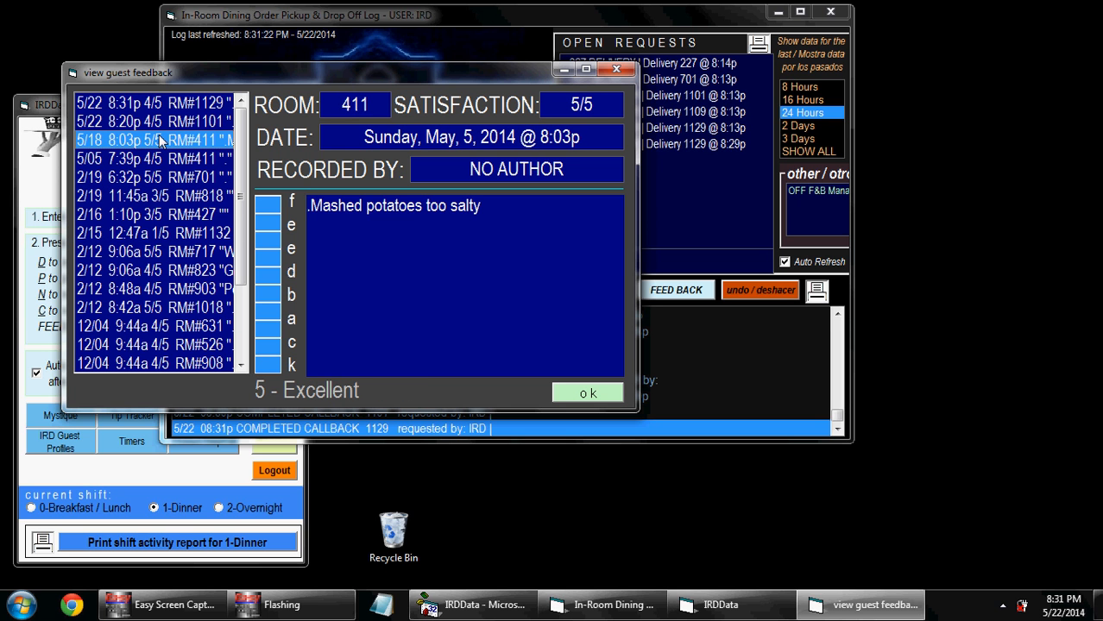
{"action": "left_click", "coordinate": [174, 126]}
{"action": "left_click", "coordinate": [192, 107]}
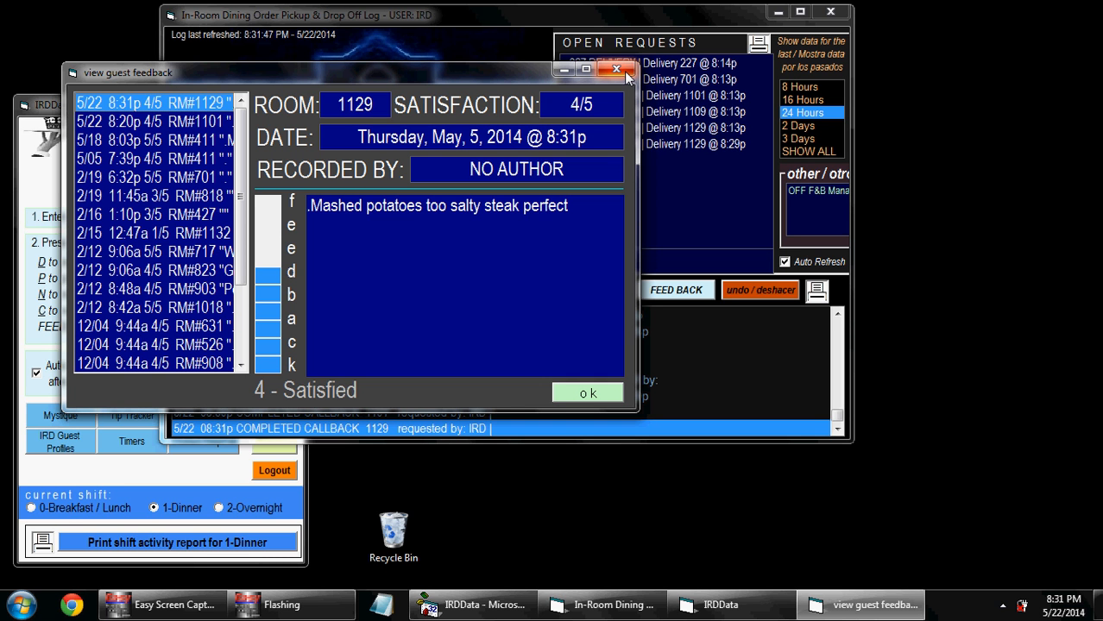
{"action": "left_click", "coordinate": [626, 74]}
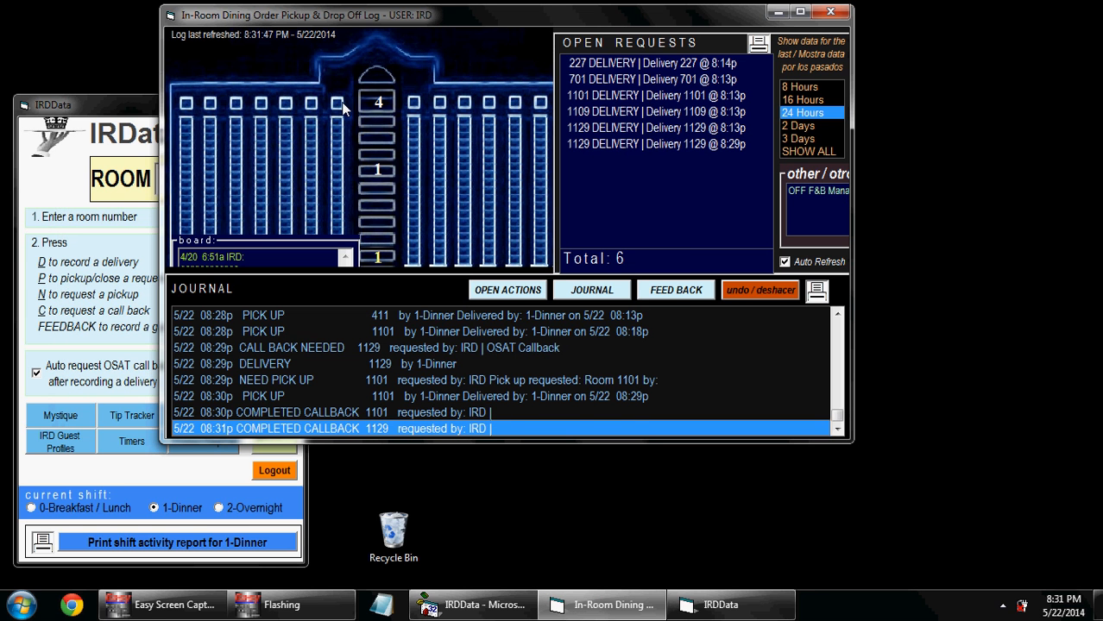
{"action": "left_click", "coordinate": [91, 130]}
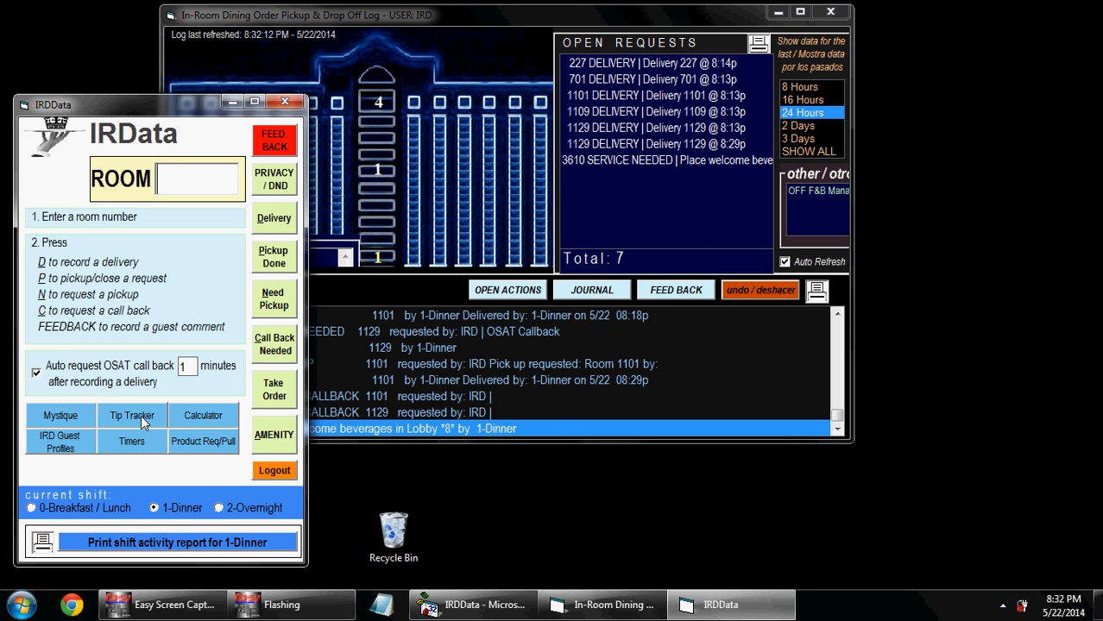
{"action": "left_click", "coordinate": [674, 175]}
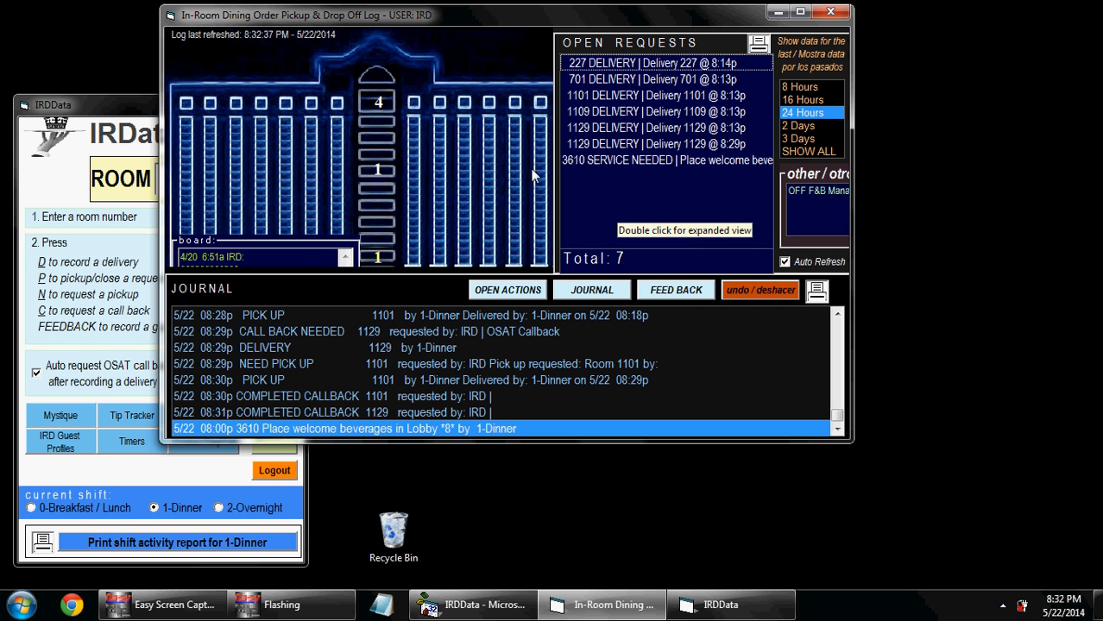
Step: Mark room 3610's Lobby welcome beverages request as action complete
{"action": "left_click", "coordinate": [133, 122]}
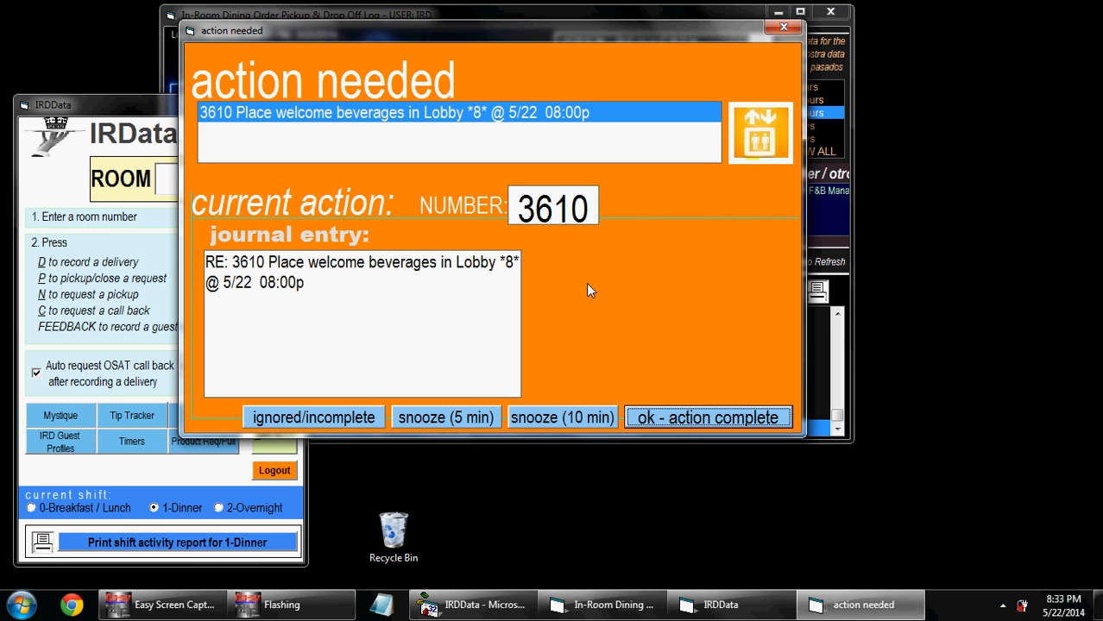
{"action": "left_click", "coordinate": [683, 422]}
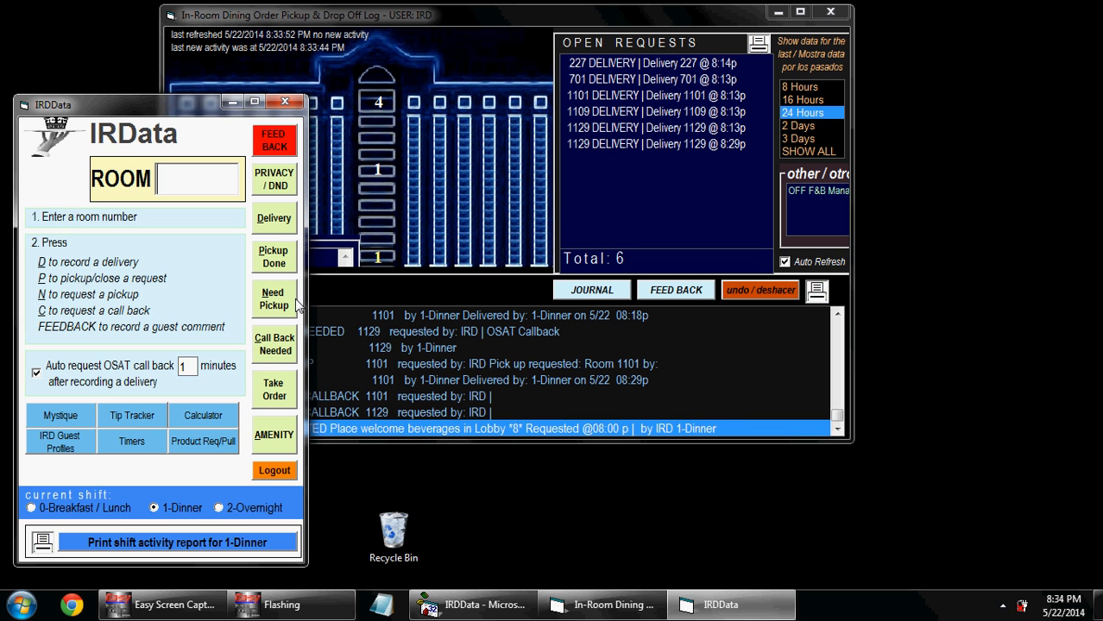
Step: Open the Product Req/Pull sheet from the IRDData panel
{"action": "left_click", "coordinate": [220, 441]}
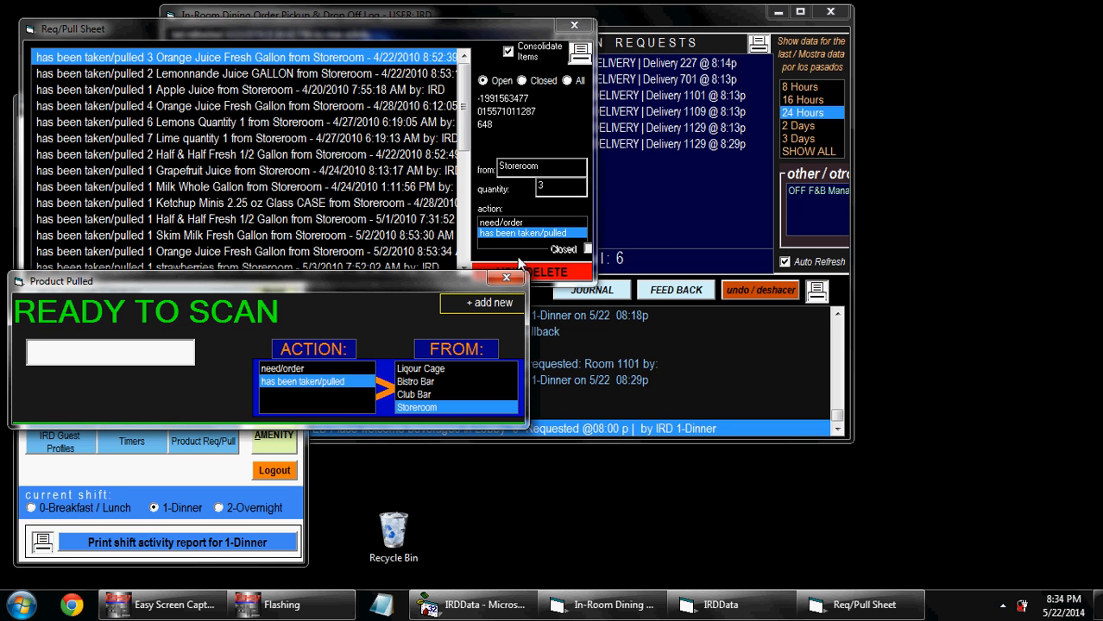
Step: Set the scan action to need/order for Orange Juice Fresh Gallon, then close the Req/Pull Sheet
{"action": "left_click", "coordinate": [325, 28]}
{"action": "left_click_drag", "start_coordinate": [325, 29], "coordinate": [328, 16]}
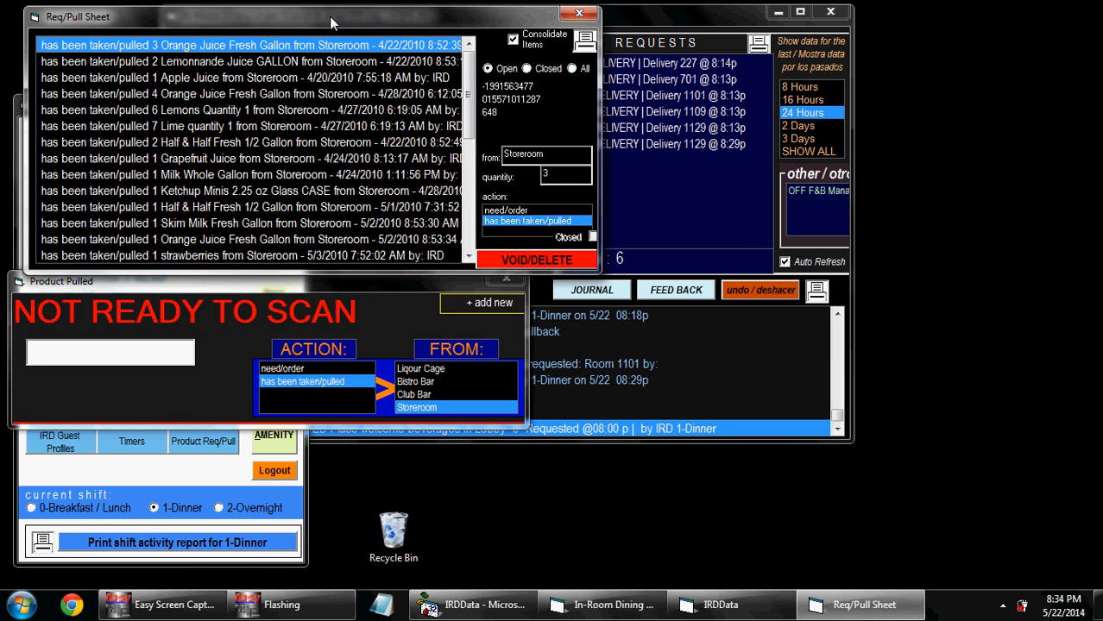
{"action": "left_click", "coordinate": [300, 368]}
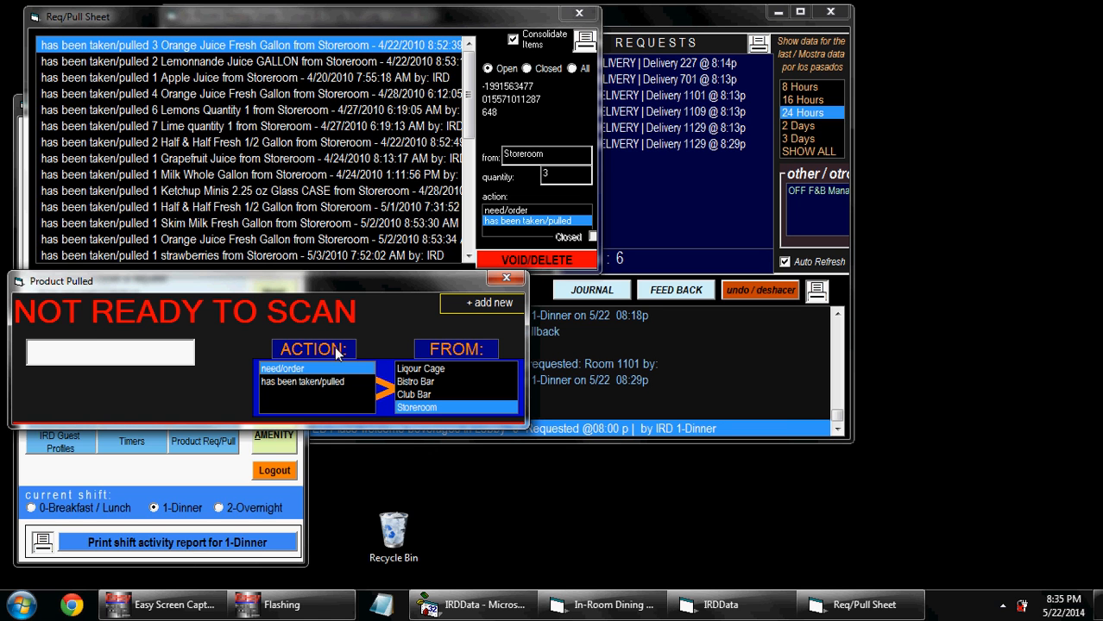
{"action": "type", "text": "ora"}
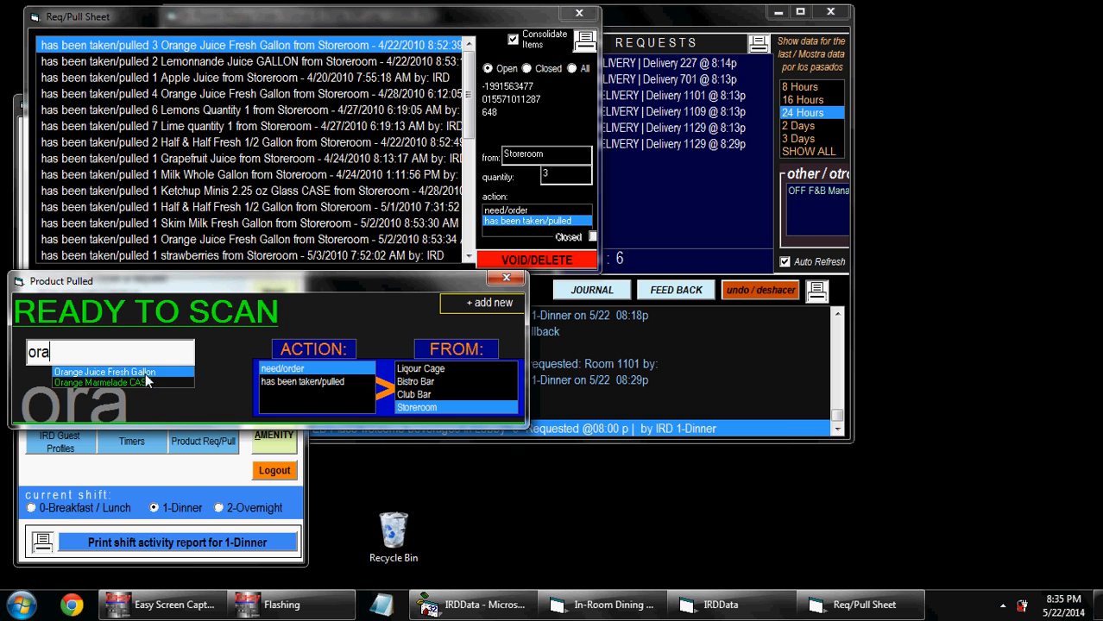
{"action": "left_click", "coordinate": [145, 373]}
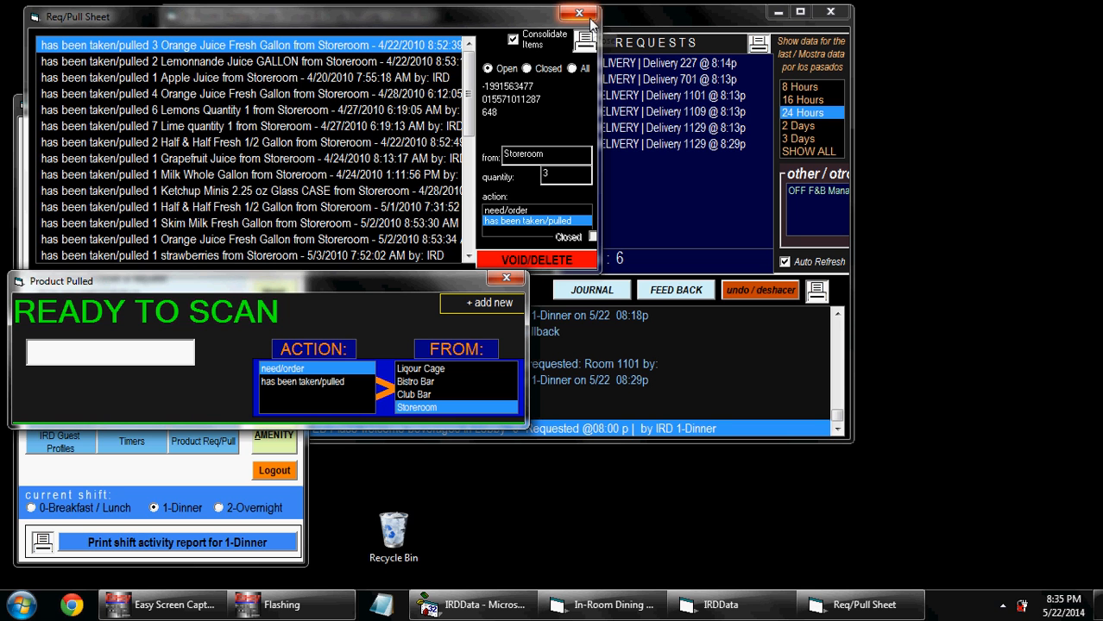
{"action": "left_click", "coordinate": [590, 18]}
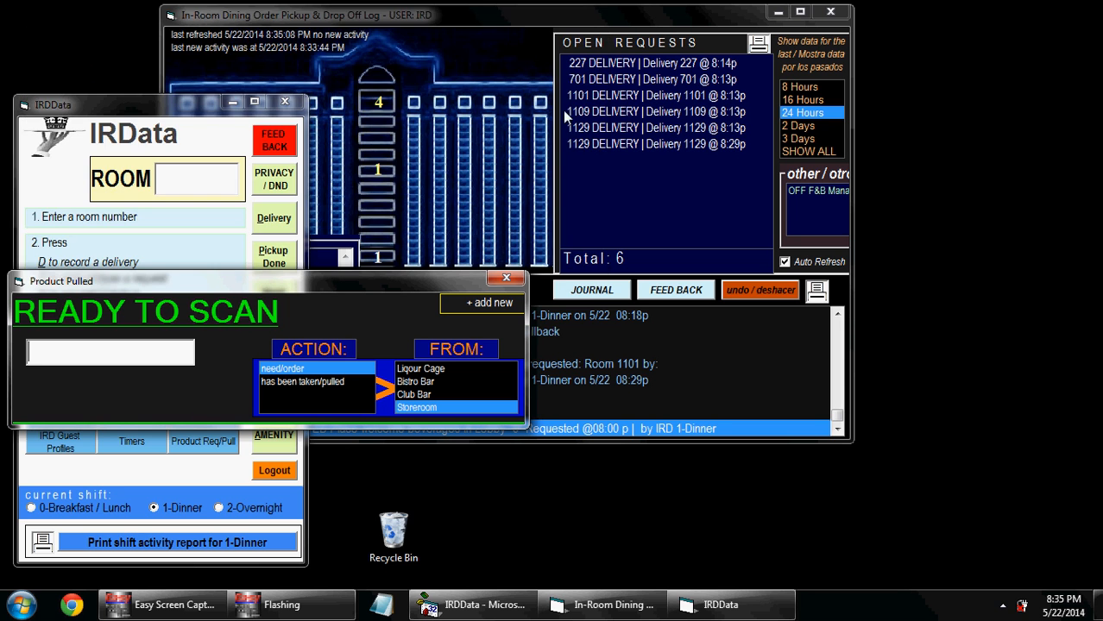
Step: Close the Product Pulled window and start a new in-room dining order with Take Order
{"action": "left_click", "coordinate": [505, 279]}
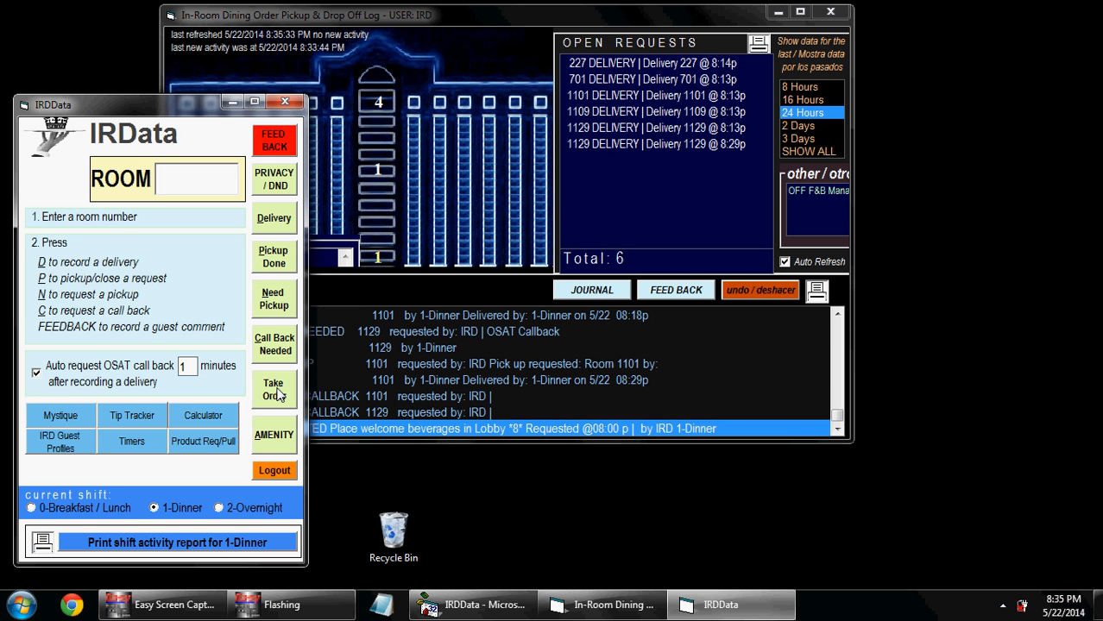
{"action": "left_click", "coordinate": [274, 389]}
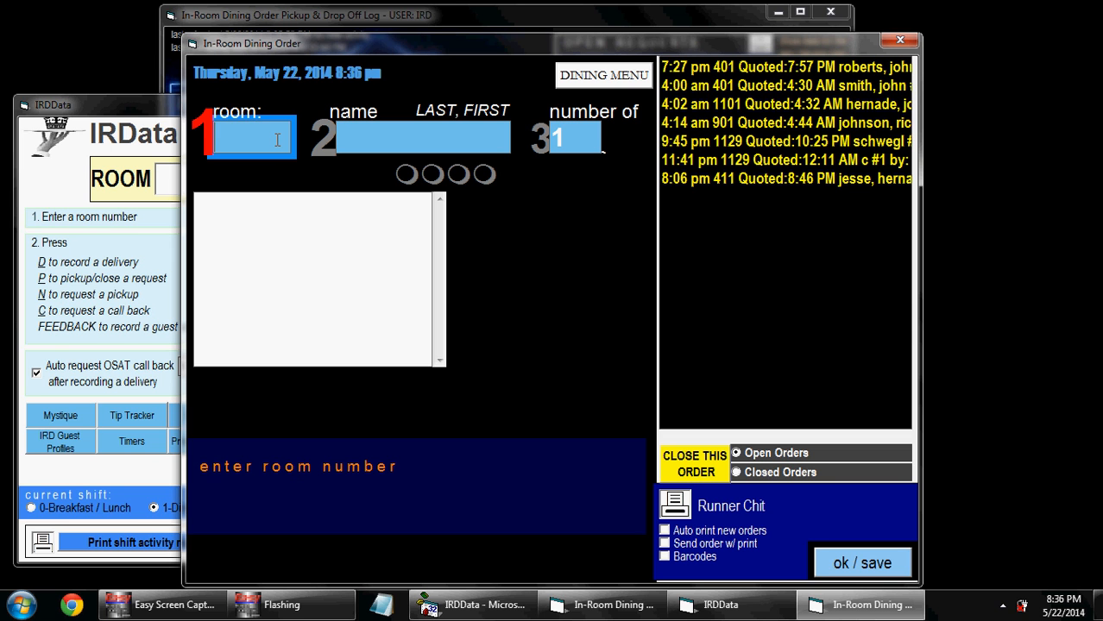
Step: Enter room 401 and the guest's full name on the new in-room dining order
{"action": "key", "text": "Return"}
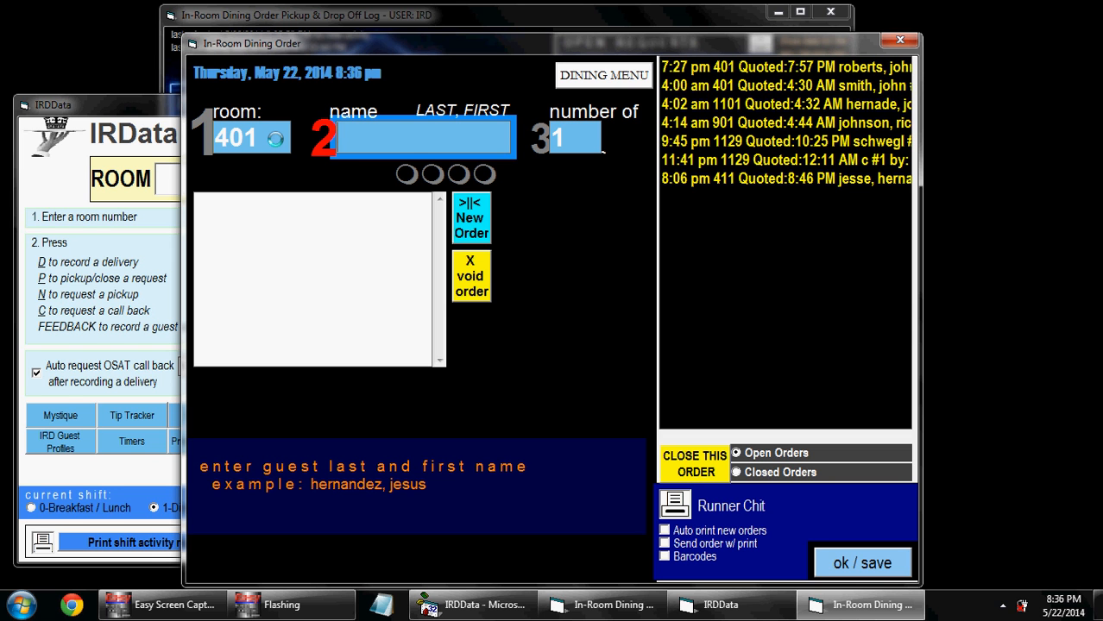
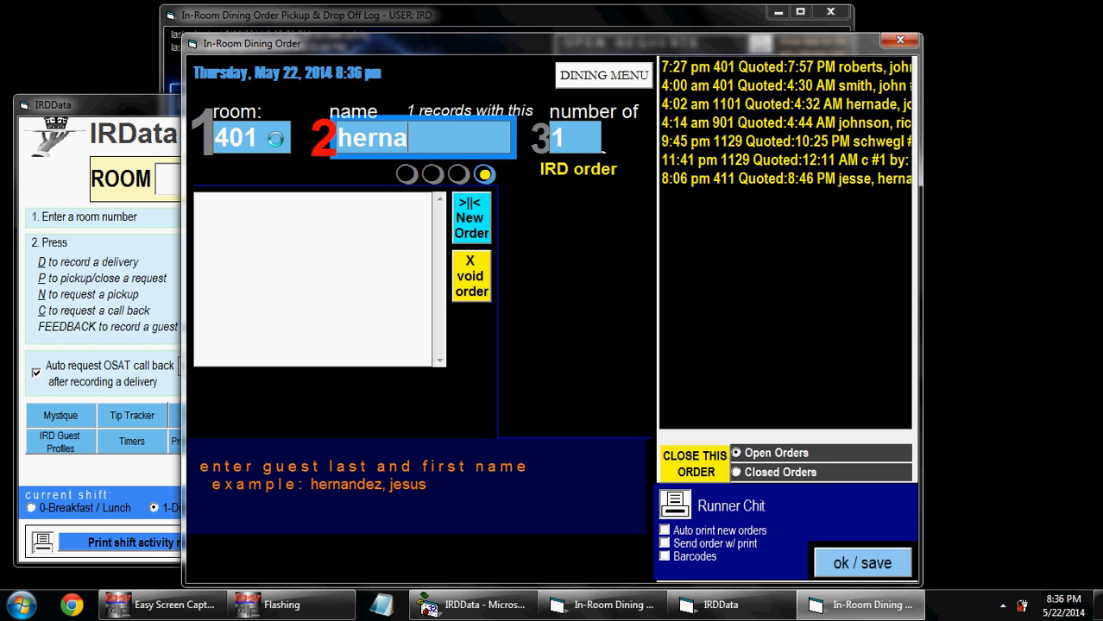
{"action": "key", "text": "BackSpace"}
{"action": "key", "text": "BackSpace"}
{"action": "key", "text": "BackSpace"}
{"action": "key", "text": "BackSpace"}
{"action": "key", "text": "BackSpace"}
{"action": "key", "text": "BackSpace"}
{"action": "key", "text": "BackSpace"}
{"action": "key", "text": "BackSpace"}
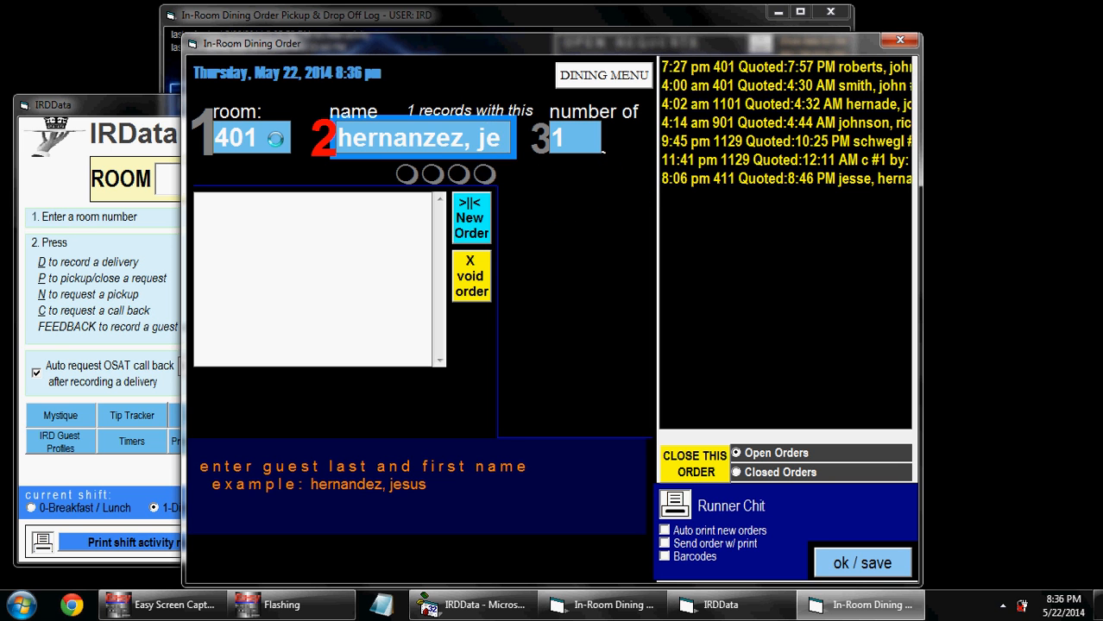
{"action": "key", "text": "Return"}
{"action": "key", "text": "Return"}
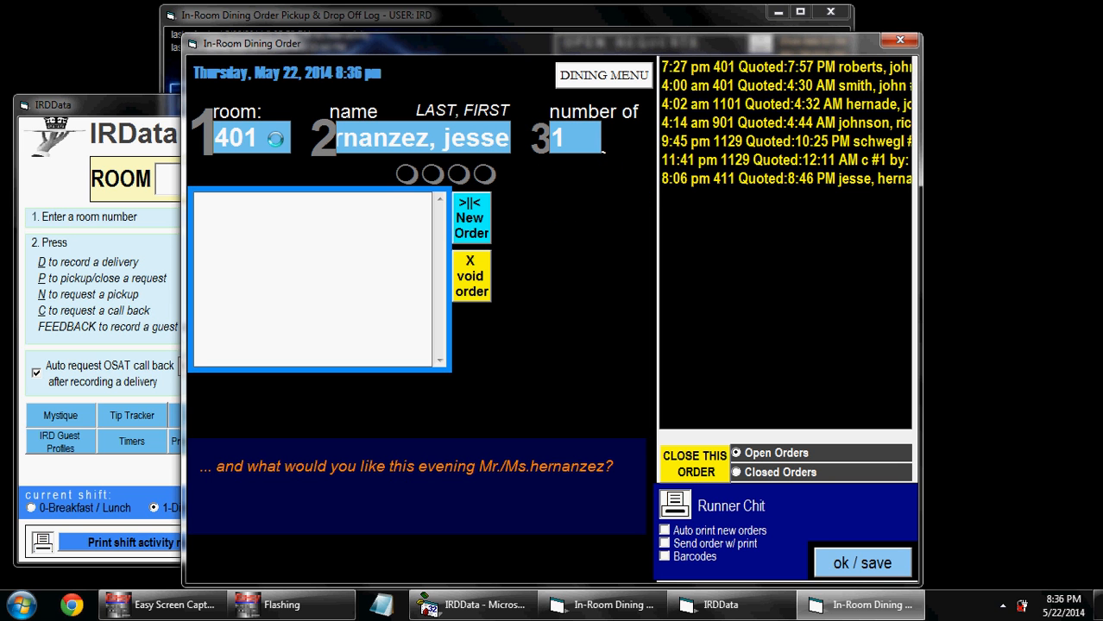
Step: Go back to the number of guests, then type 'che' as the first order item
{"action": "key", "text": "shift+Tab"}
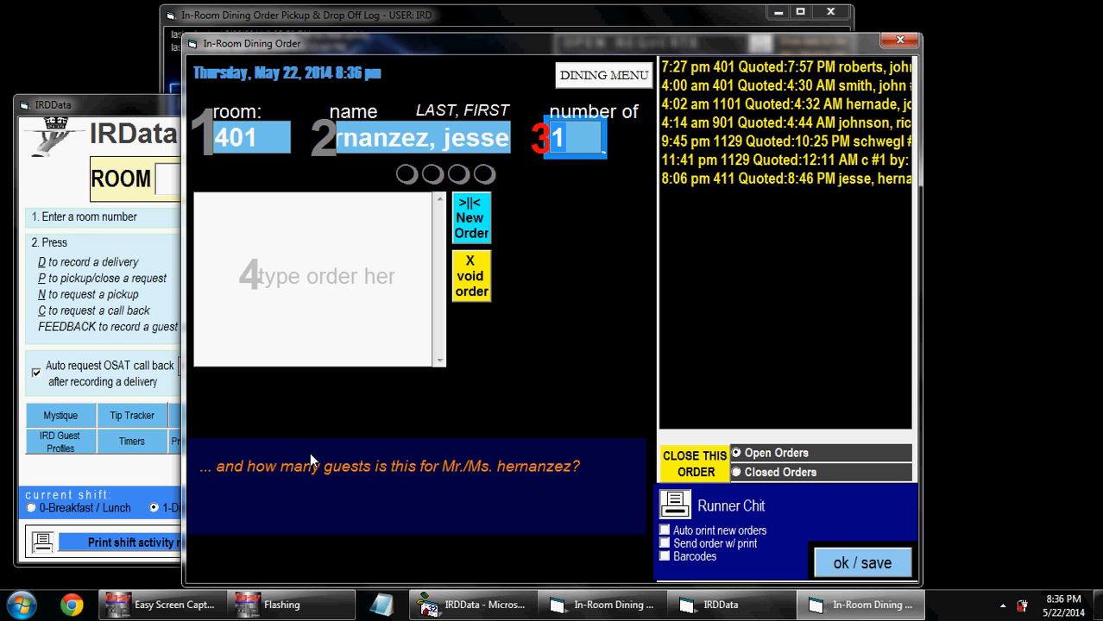
{"action": "left_click", "coordinate": [300, 274]}
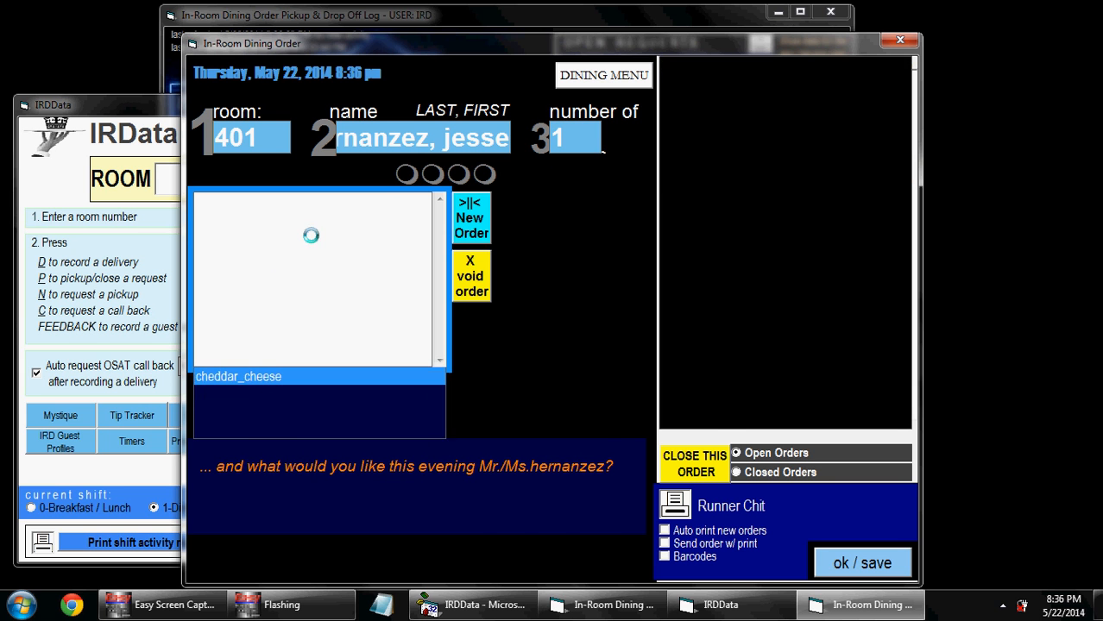
{"action": "type", "text": "cheeseburger"}
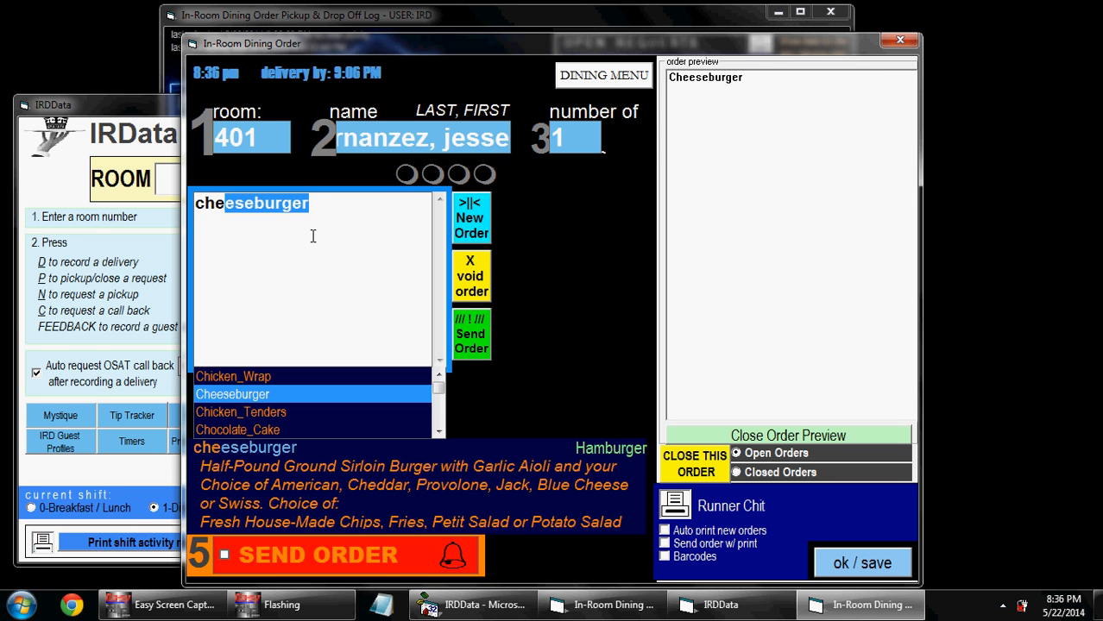
Step: Add cheeseburger, american_cheese, well_done and potato_Salad to the room 401 order
{"action": "key", "text": "Return"}
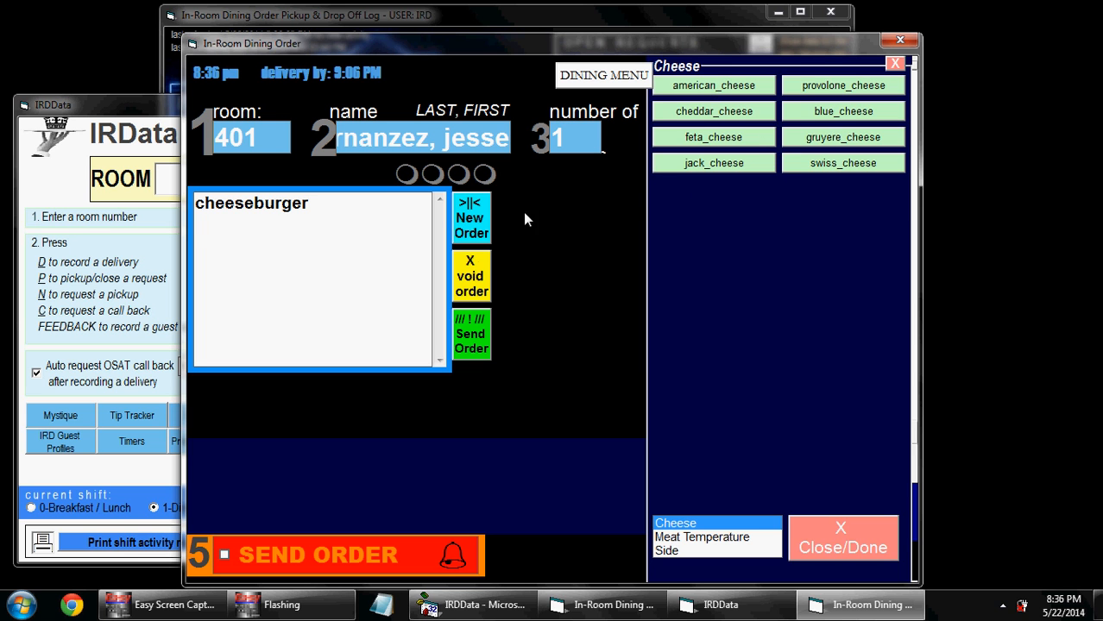
{"action": "type", "text": "american_cheese"}
{"action": "key", "text": "Return"}
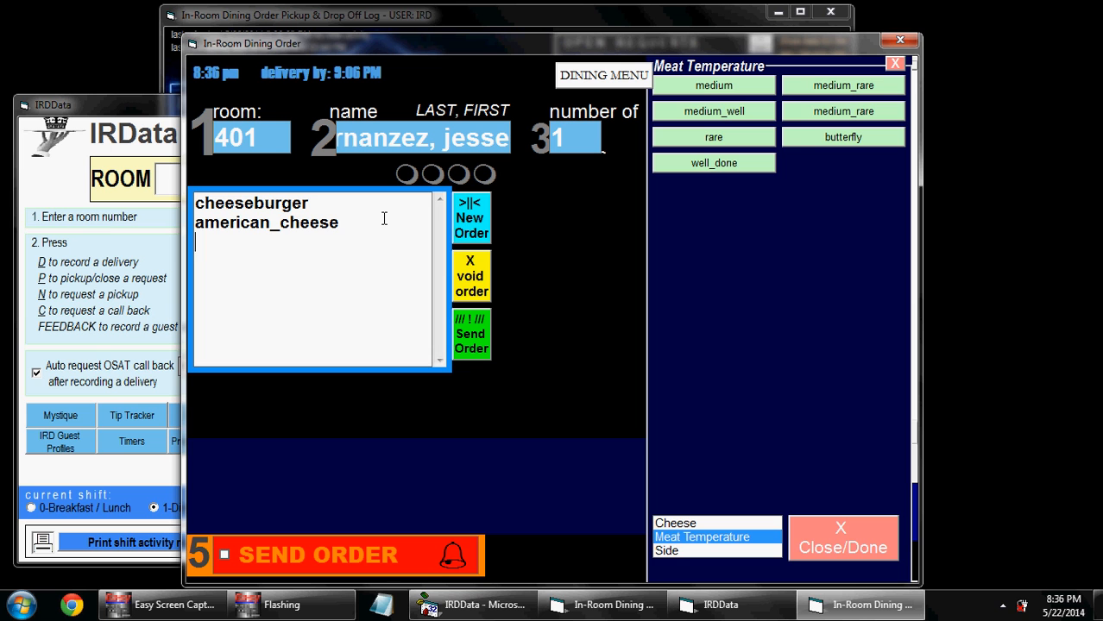
{"action": "type", "text": "well_done"}
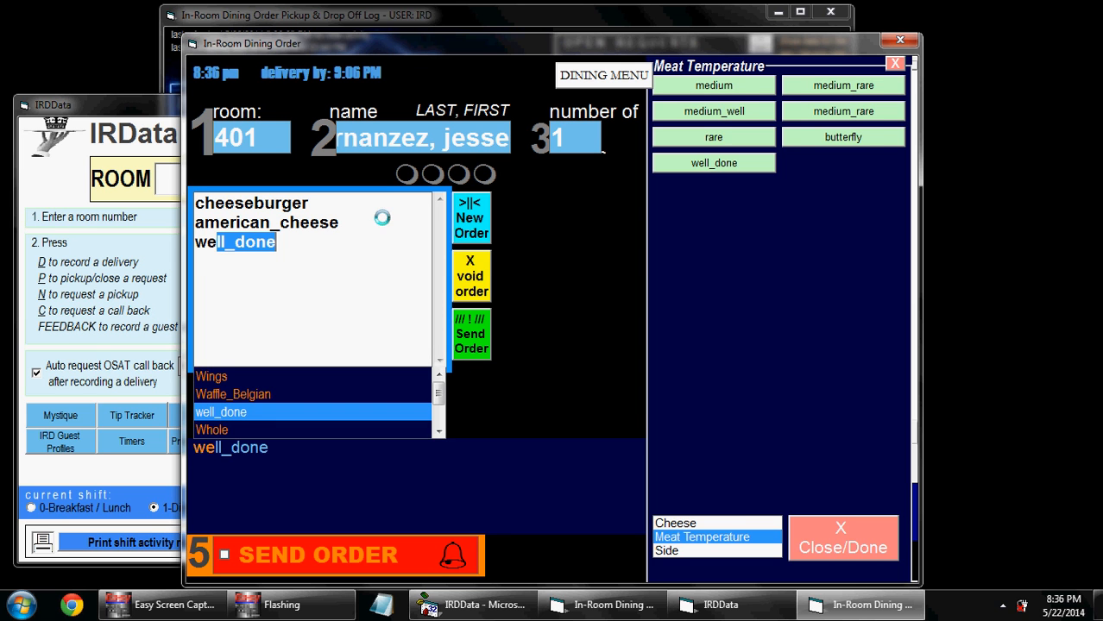
{"action": "key", "text": "Return"}
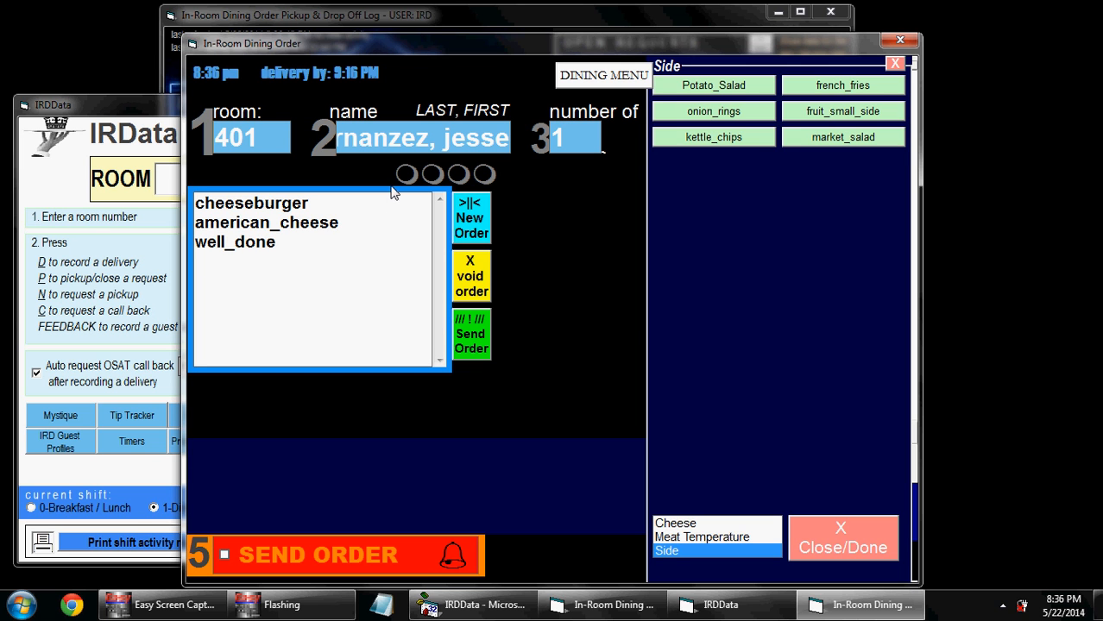
{"action": "type", "text": "potato_Salad"}
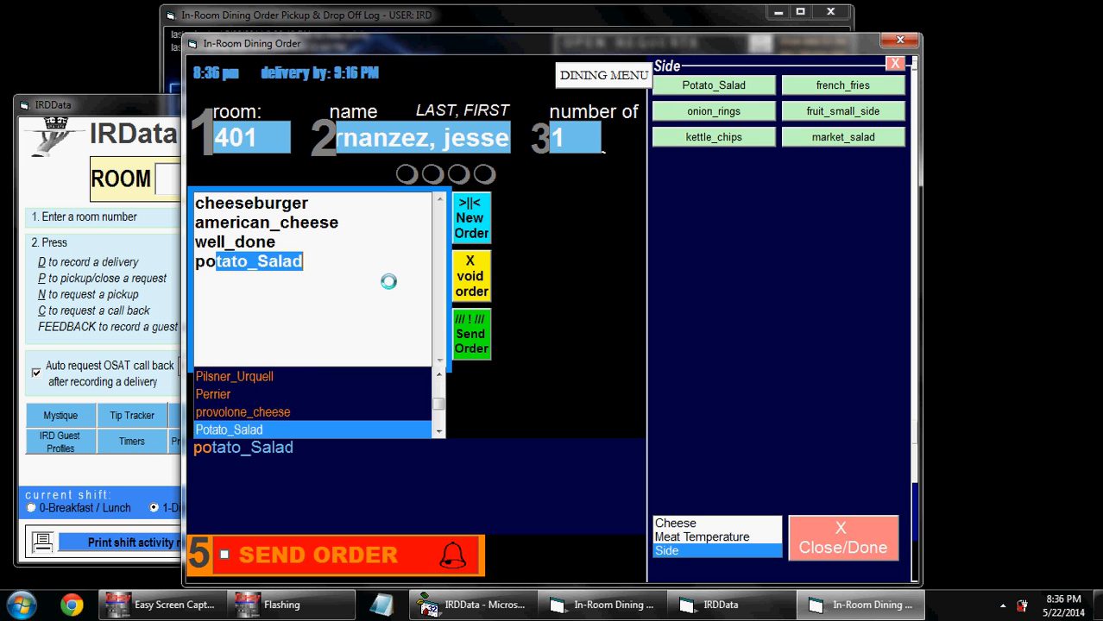
{"action": "key", "text": "Return"}
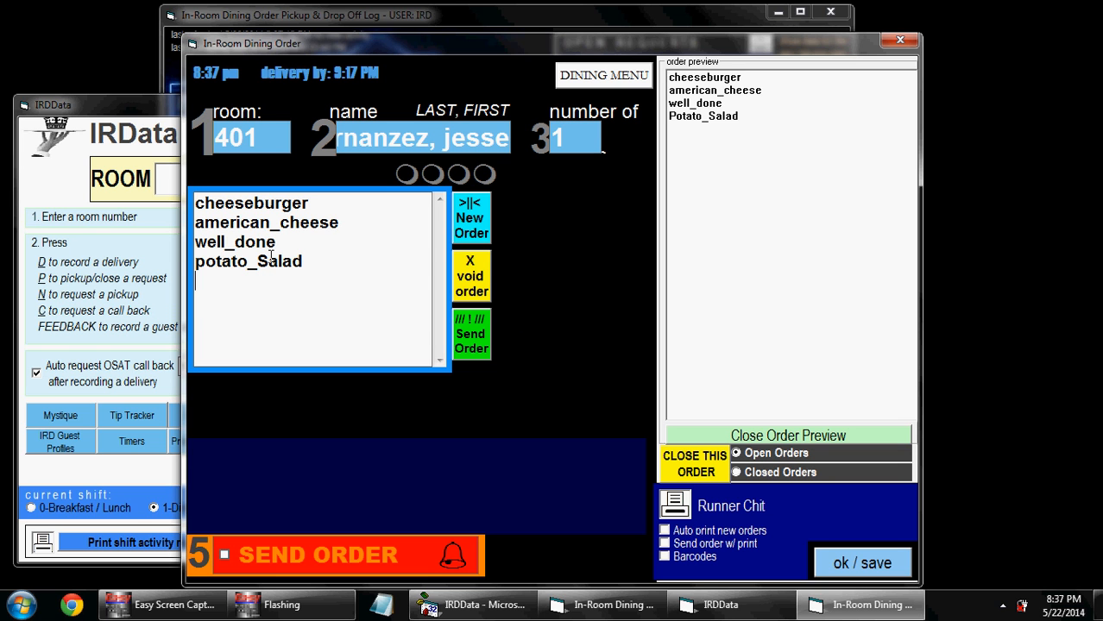
Step: Send the room 401 order, acknowledge the 9:17 PM delivery message, and close the order window
{"action": "left_click", "coordinate": [467, 349]}
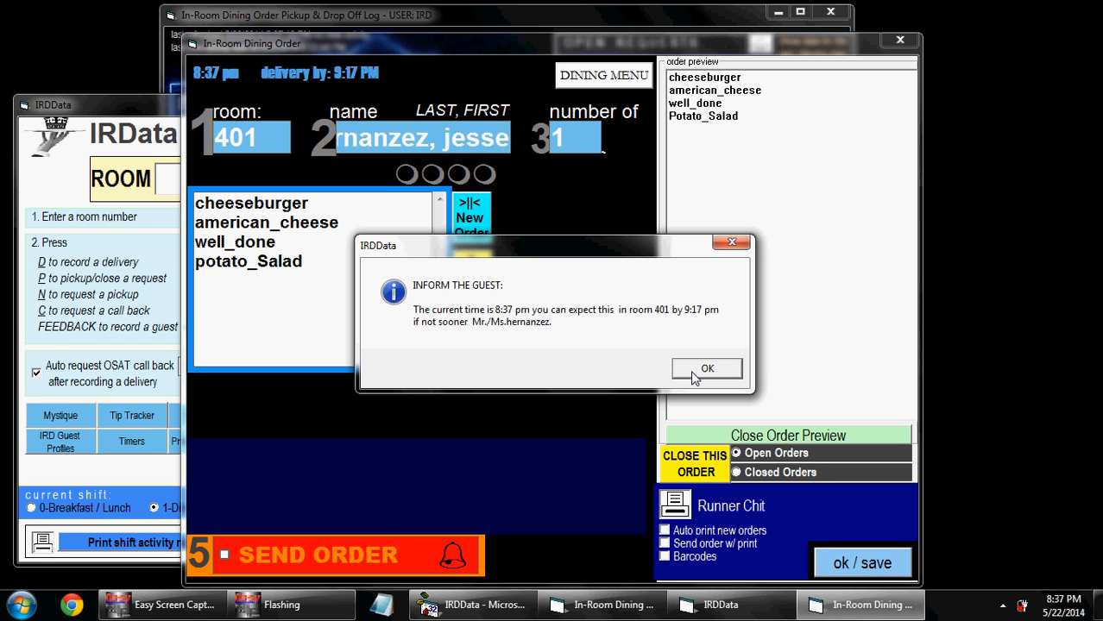
{"action": "left_click", "coordinate": [706, 369]}
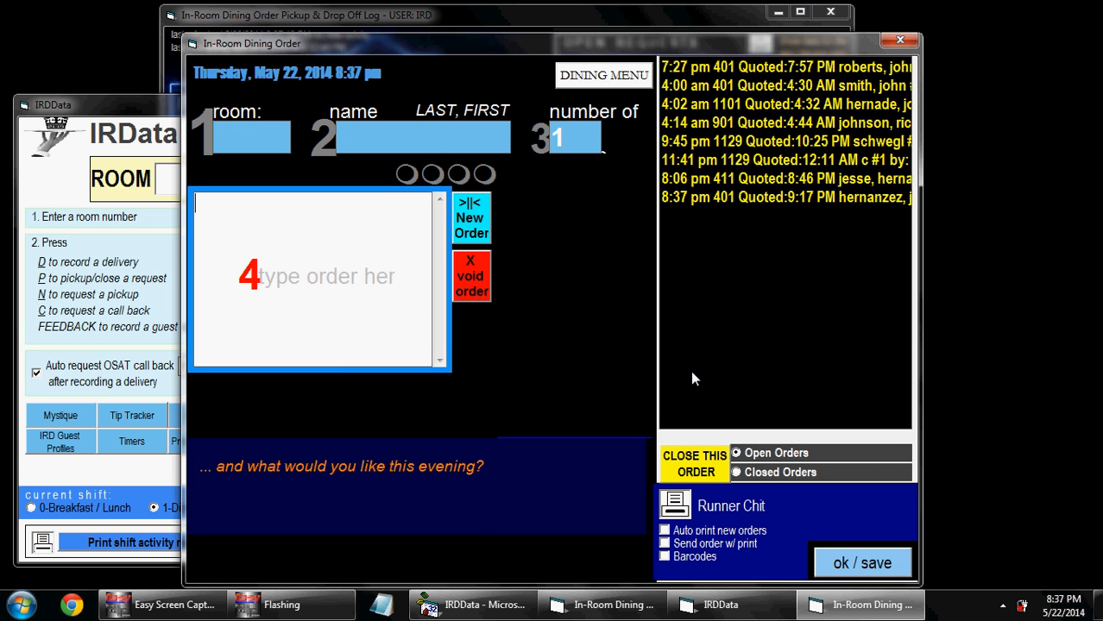
{"action": "key", "text": "Tab"}
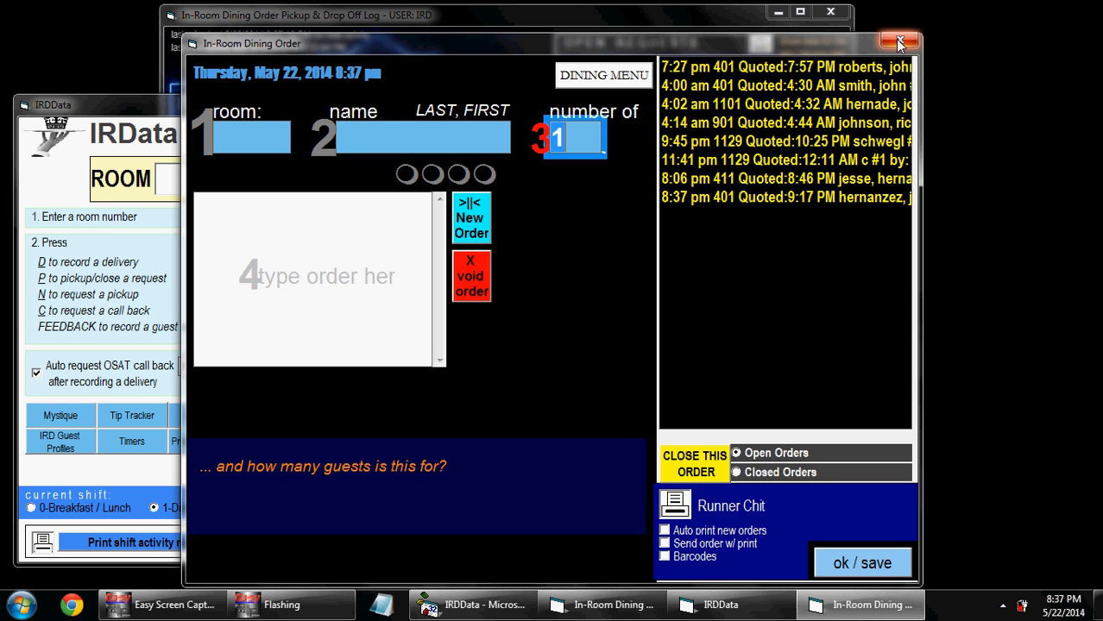
{"action": "key", "text": "Tab"}
{"action": "key", "text": "Tab"}
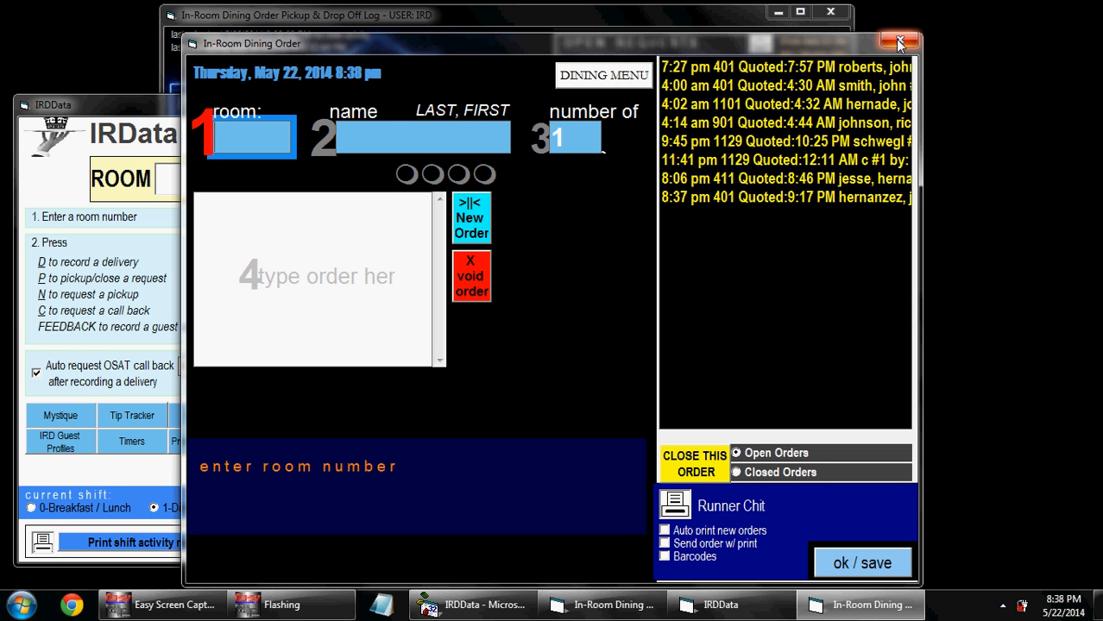
{"action": "left_click", "coordinate": [898, 43]}
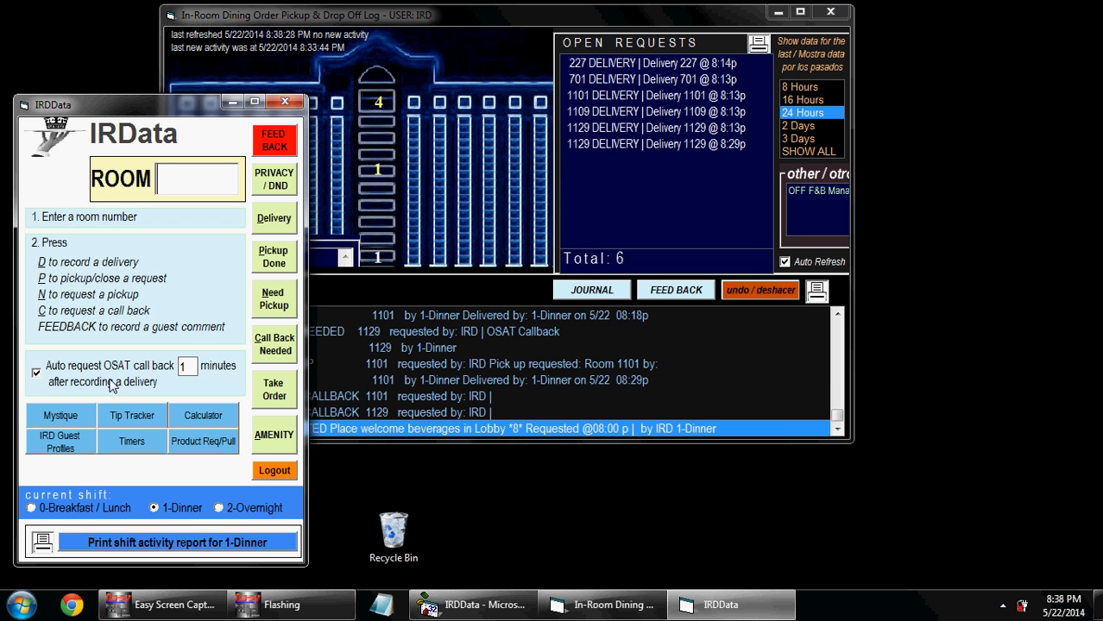
Step: Start a Mystique entry for room 401 with the staff name and the guest's first and last name
{"action": "left_click", "coordinate": [47, 416]}
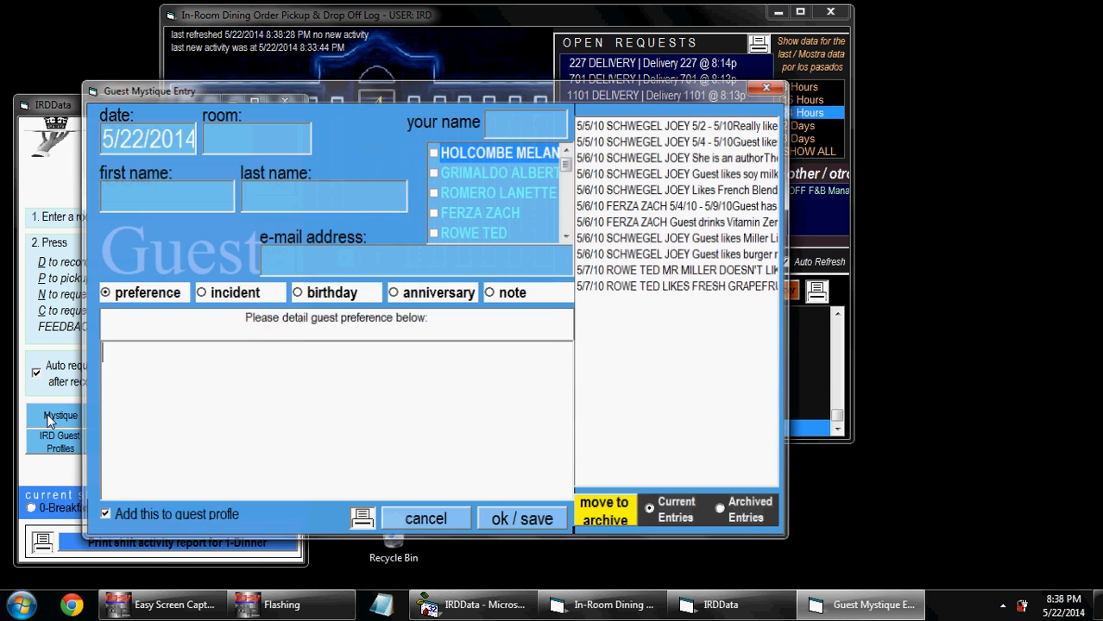
{"action": "left_click", "coordinate": [276, 136]}
{"action": "type", "text": "4011"}
{"action": "key", "text": "BackSpace"}
{"action": "key", "text": "Tab"}
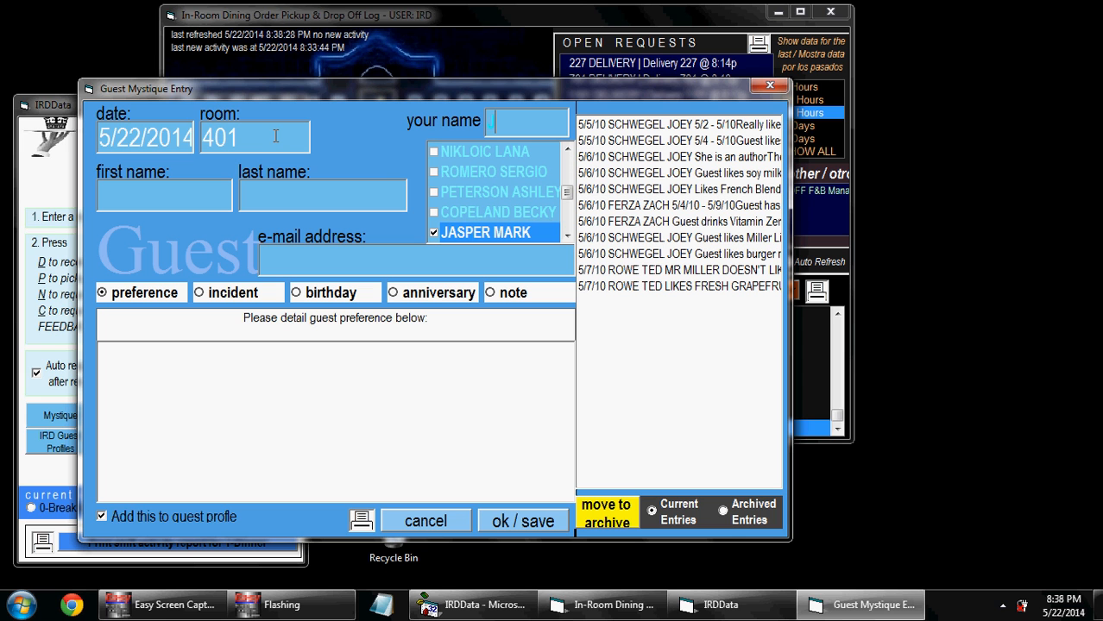
{"action": "type", "text": "Ja"}
{"action": "left_click", "coordinate": [129, 206]}
{"action": "type", "text": "guest"}
{"action": "key", "text": "Tab"}
{"action": "type", "text": "name"}
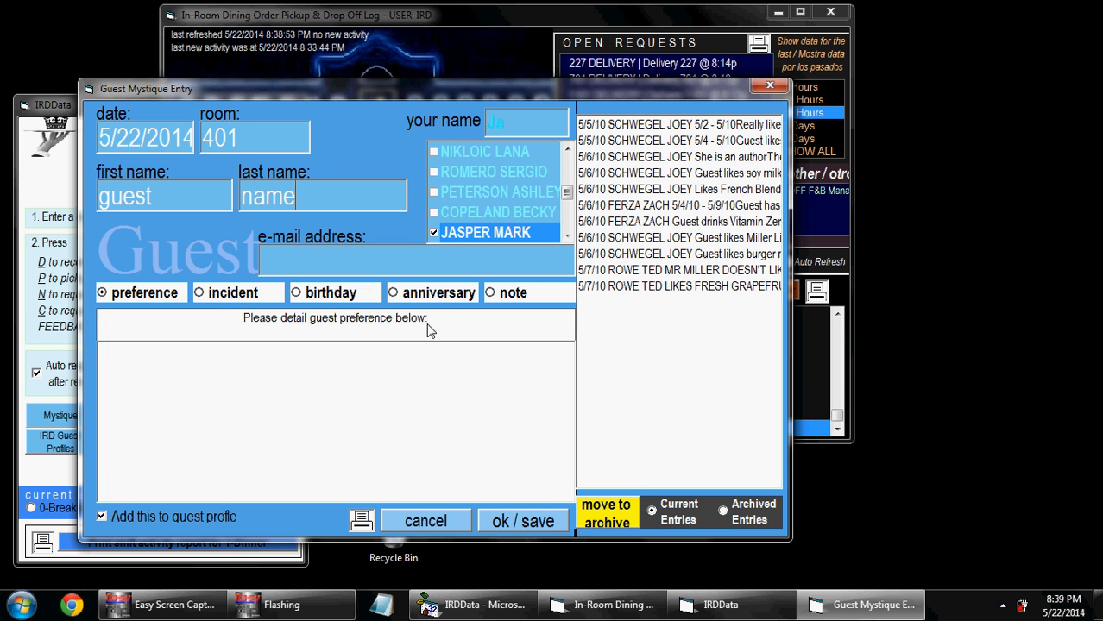
Step: Save the preference 'Guest loves diet coke' and close the confirmation and Mystique form
{"action": "type", "text": "Guest loves diet coke"}
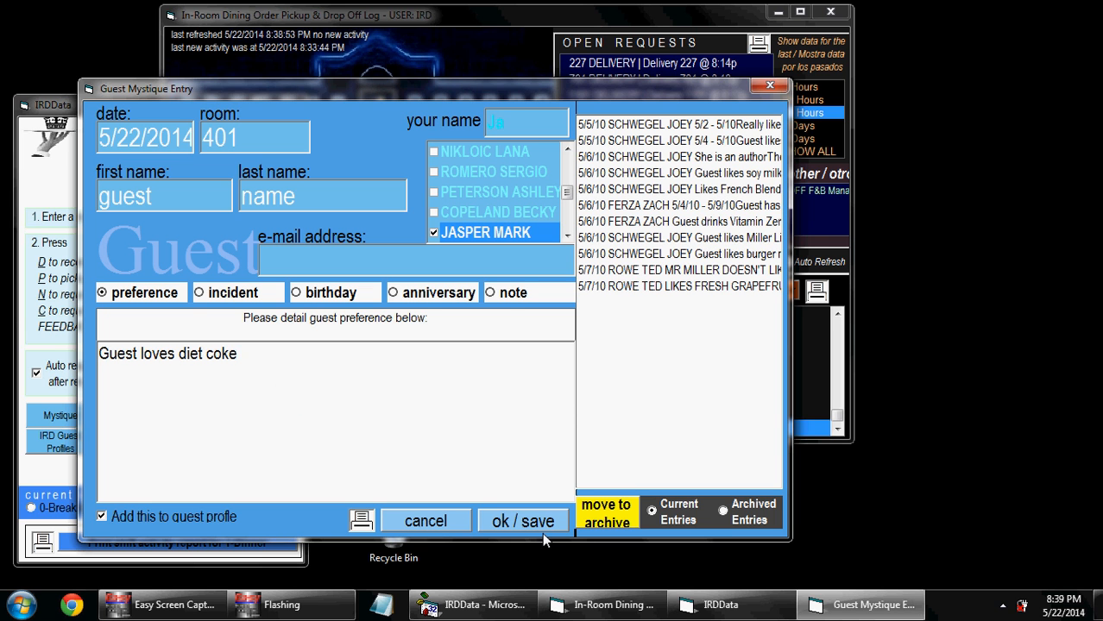
{"action": "left_click", "coordinate": [523, 521]}
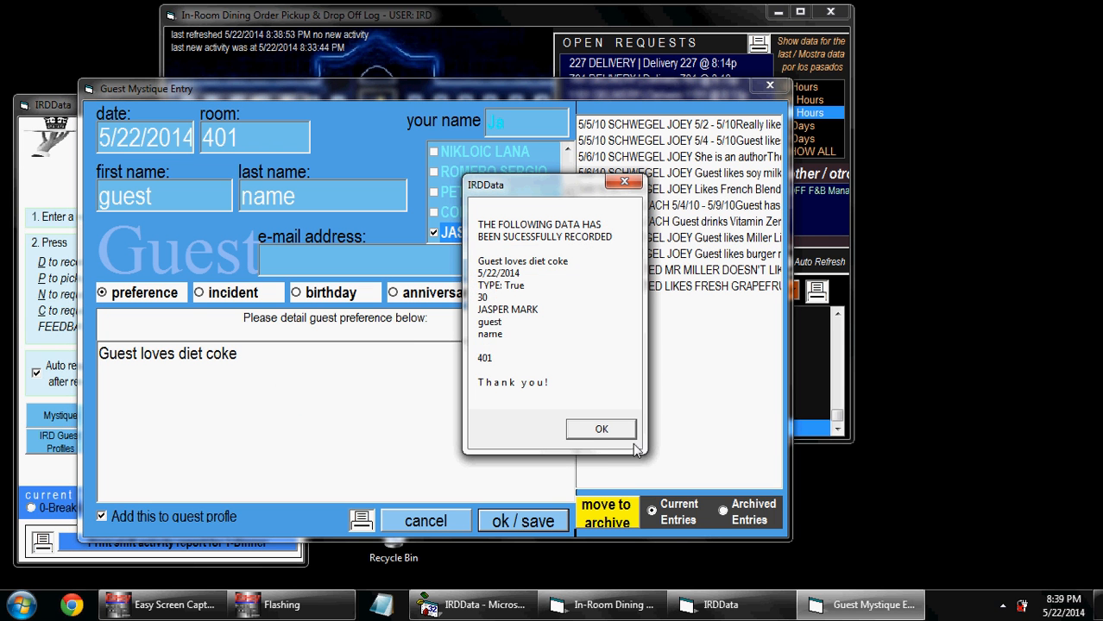
{"action": "left_click", "coordinate": [599, 427]}
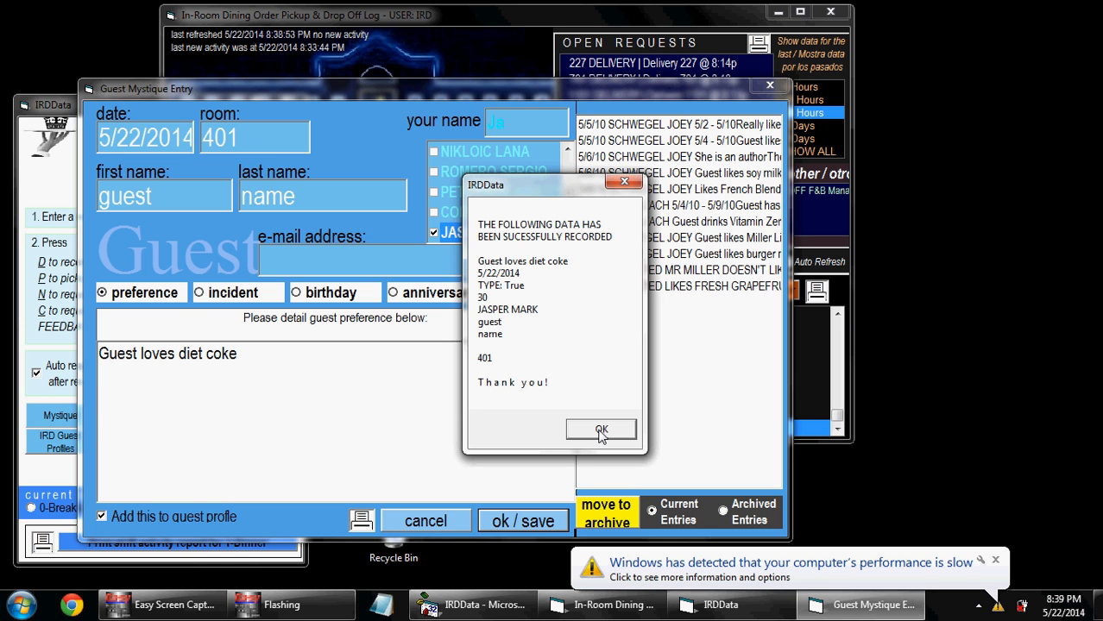
{"action": "left_click", "coordinate": [996, 559]}
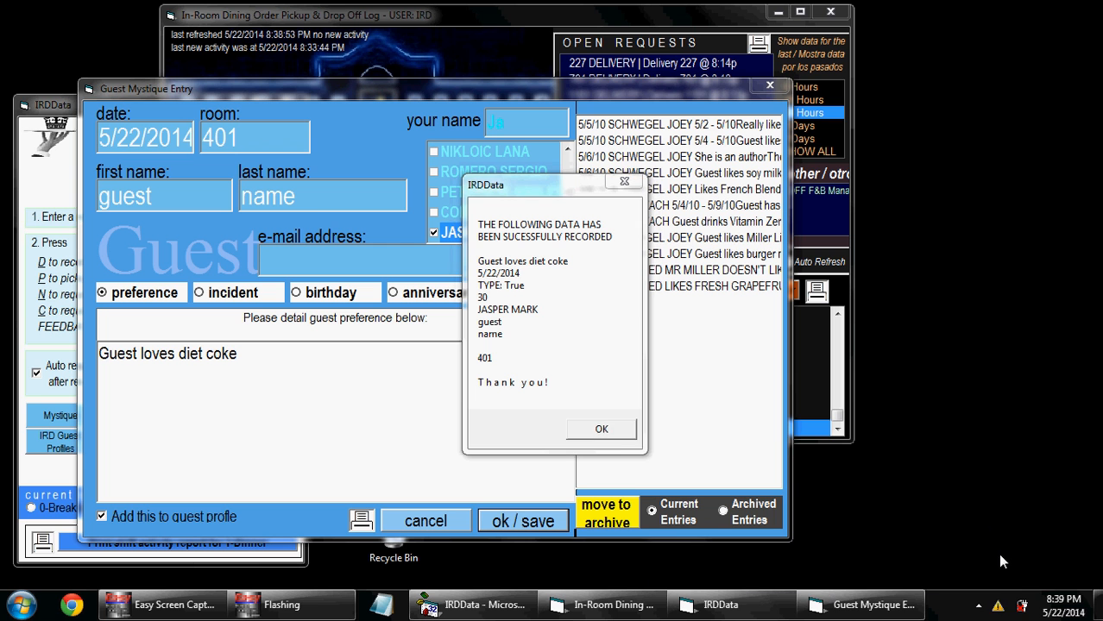
{"action": "left_click", "coordinate": [604, 431]}
{"action": "left_click", "coordinate": [345, 282]}
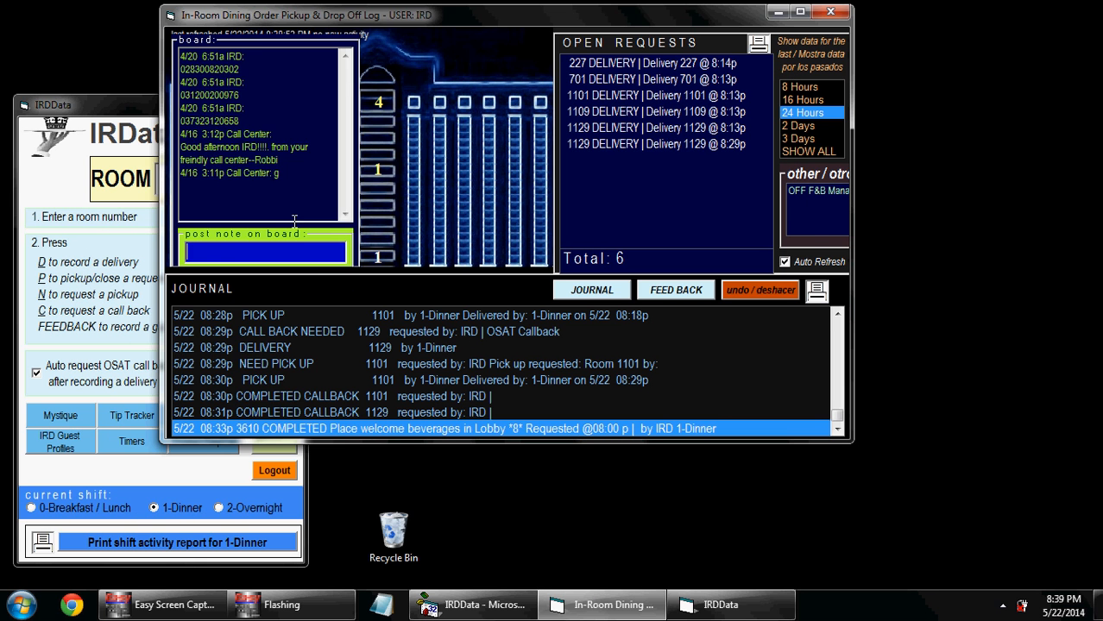
Step: Open and close the IRD Guest Profiles list, then bring the main IRDData window to the front
{"action": "left_click", "coordinate": [128, 119]}
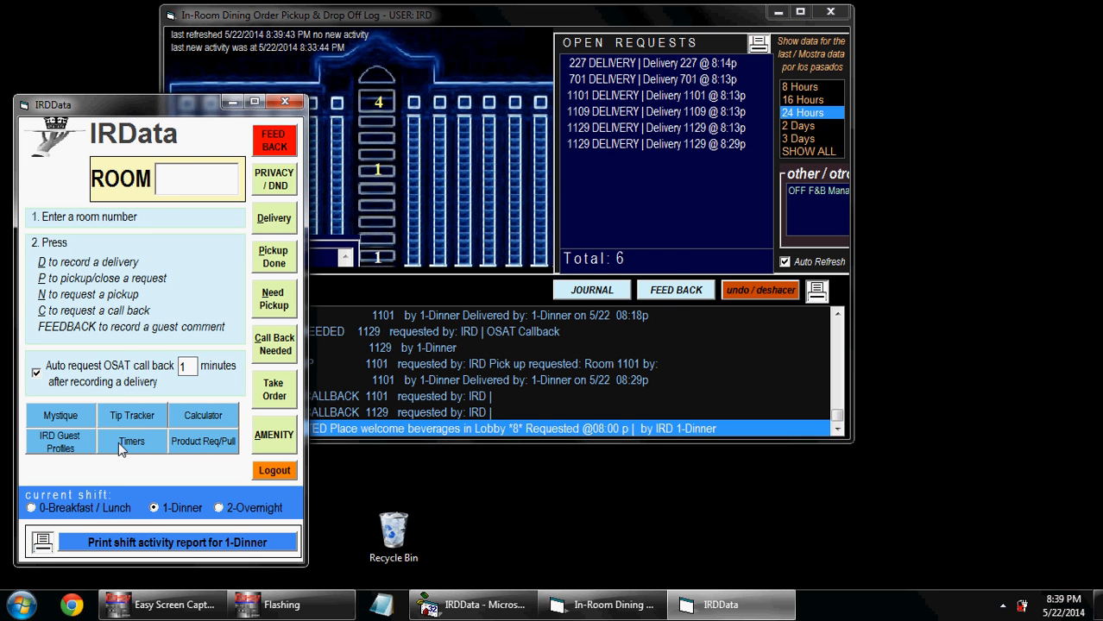
{"action": "left_click", "coordinate": [73, 450]}
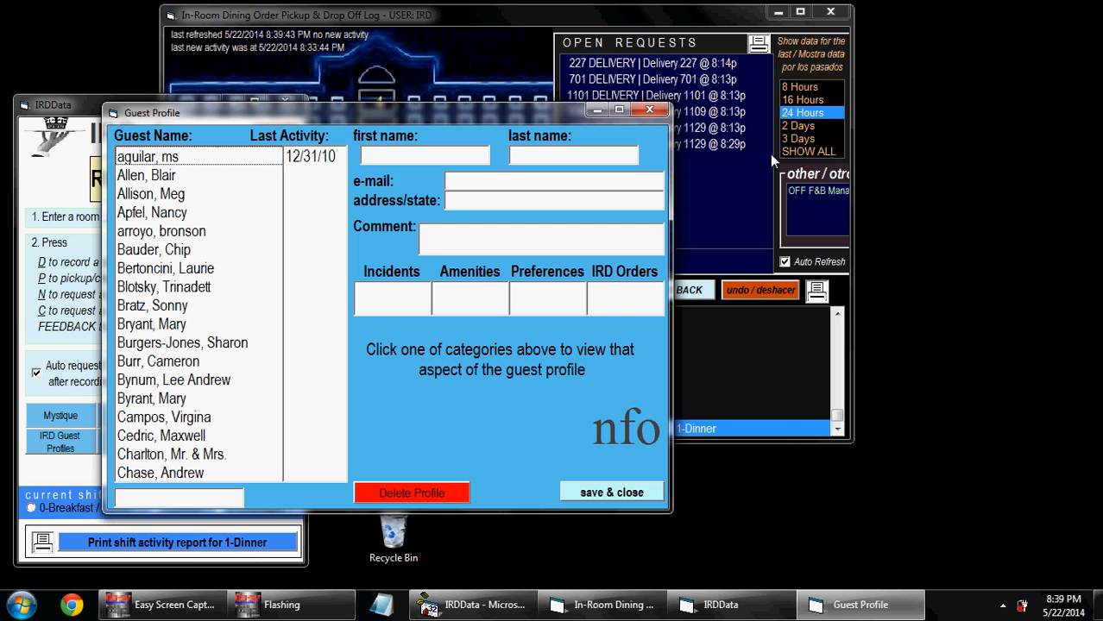
{"action": "left_click", "coordinate": [651, 110]}
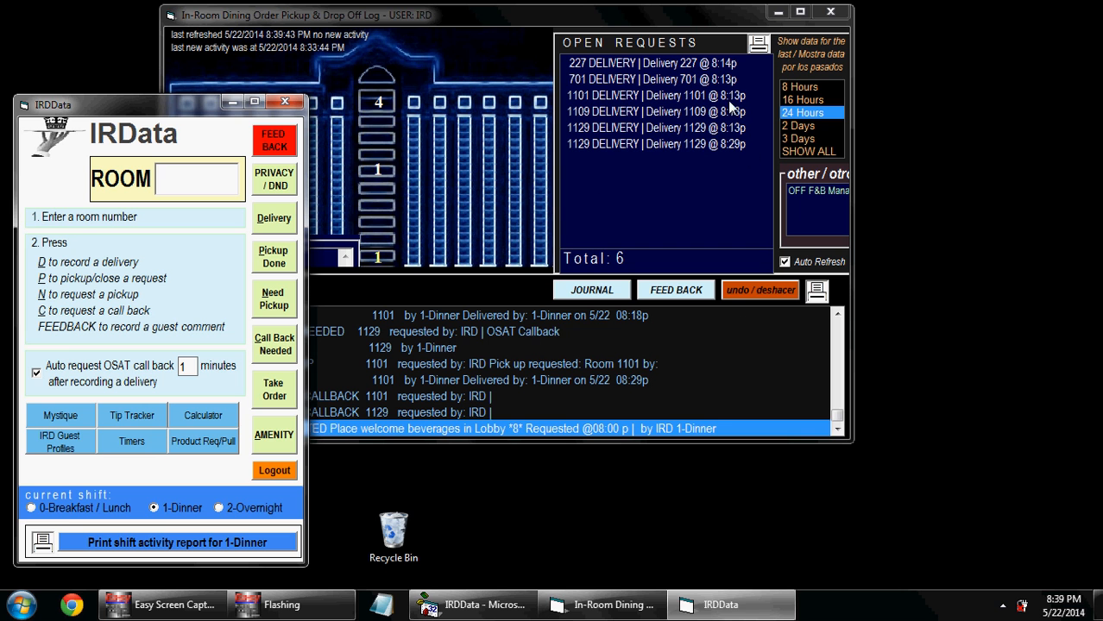
{"action": "left_click", "coordinate": [379, 237]}
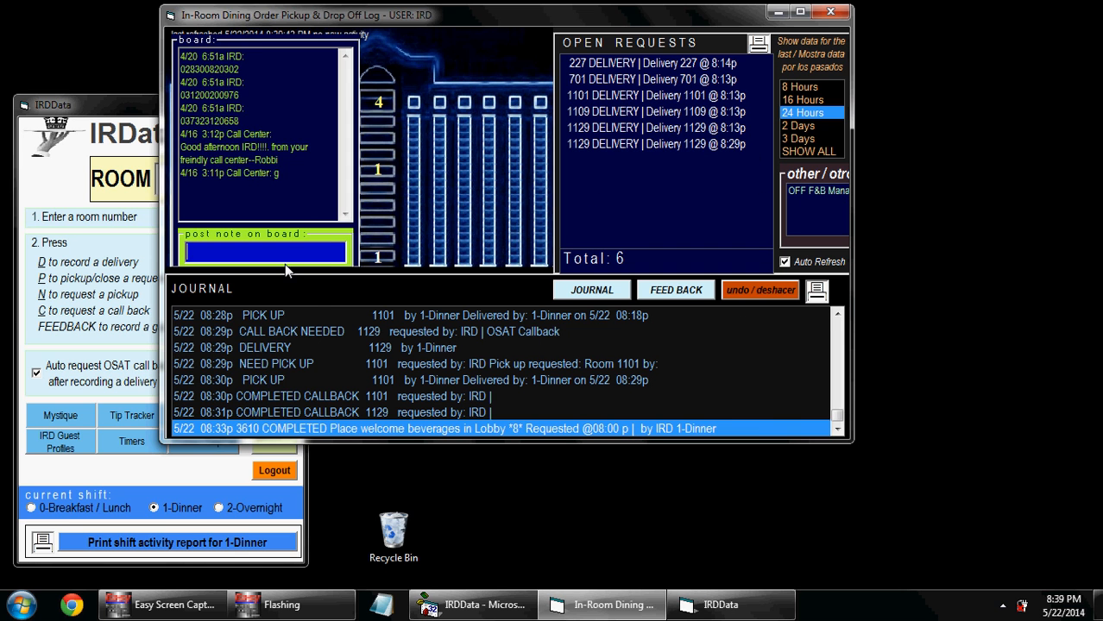
{"action": "left_click", "coordinate": [123, 117]}
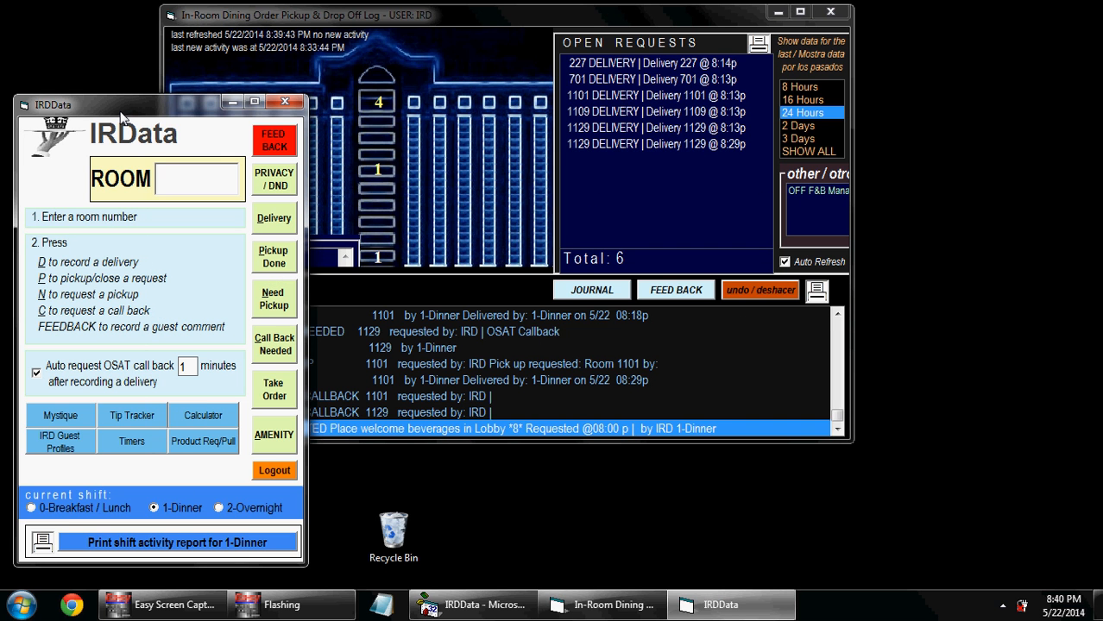